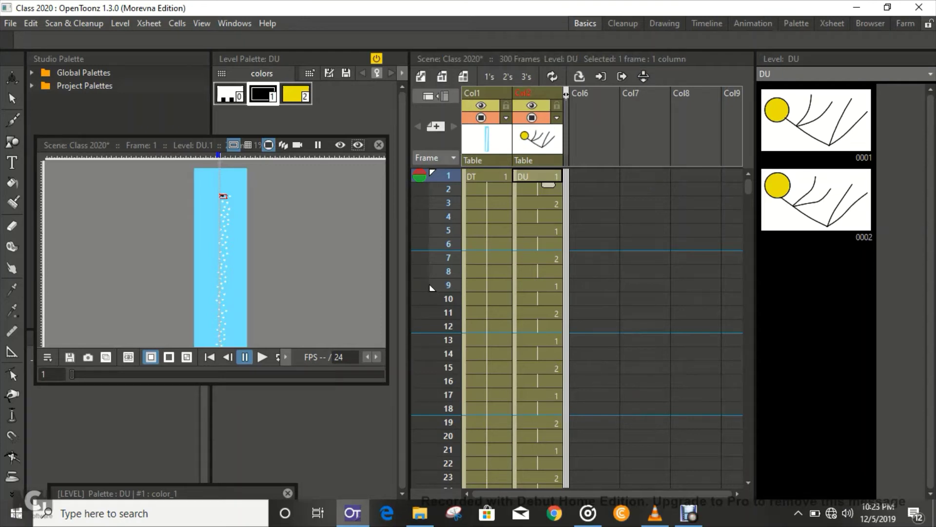
Examine the stick figure and the camera frame against the cloudy sky background at frame 1, up close and from farther out
left_click_drag(224, 196, 222, 210)
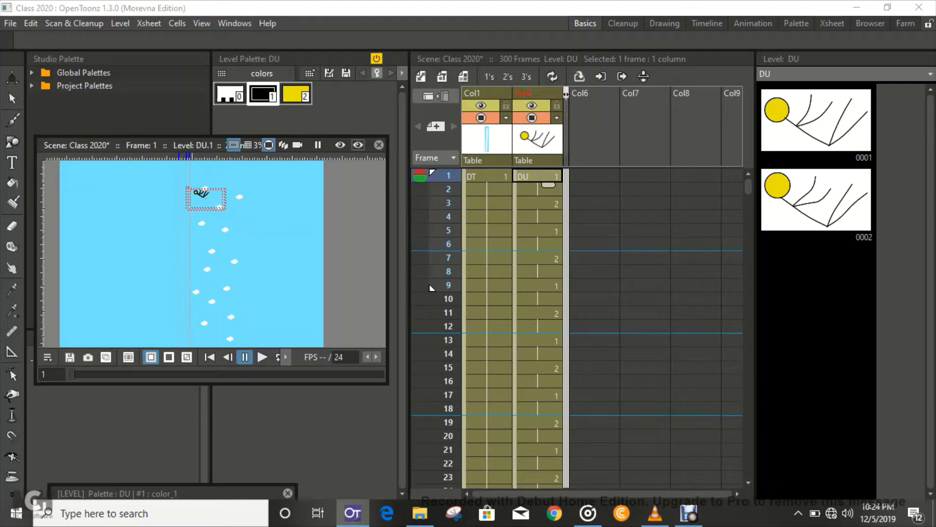
scroll(244, 227, "up", 2)
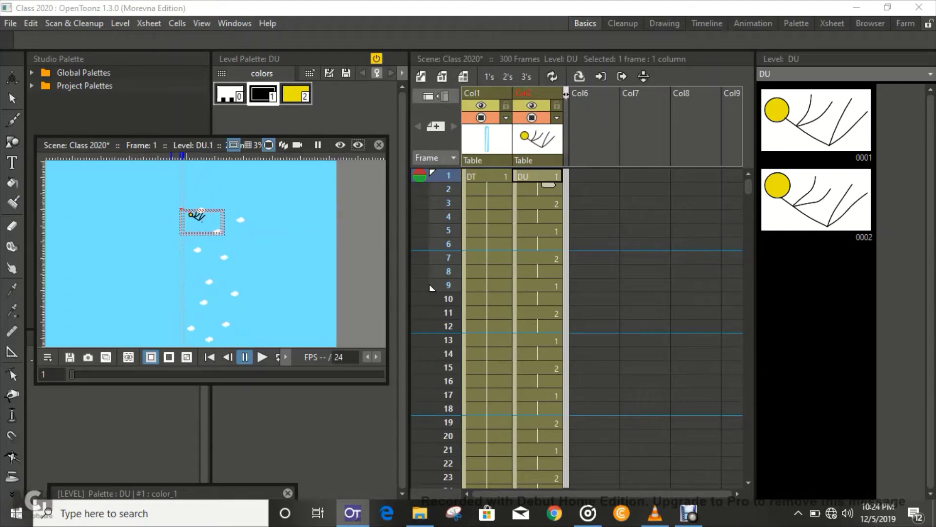
scroll(249, 231, "up", 2)
left_click_drag(177, 213, 209, 234)
scroll(210, 235, "up", 2)
scroll(193, 249, "up", 2)
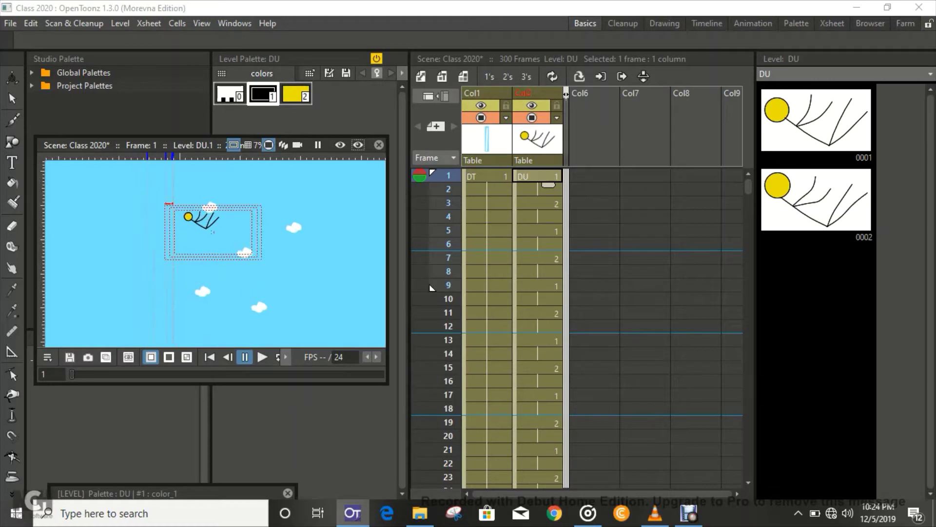
left_click_drag(193, 249, 197, 292)
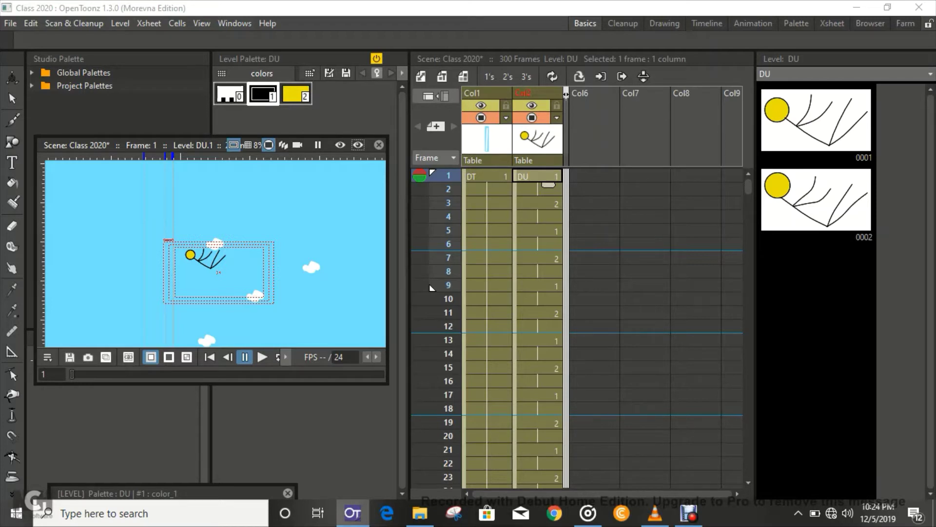
scroll(256, 228, "down", 2)
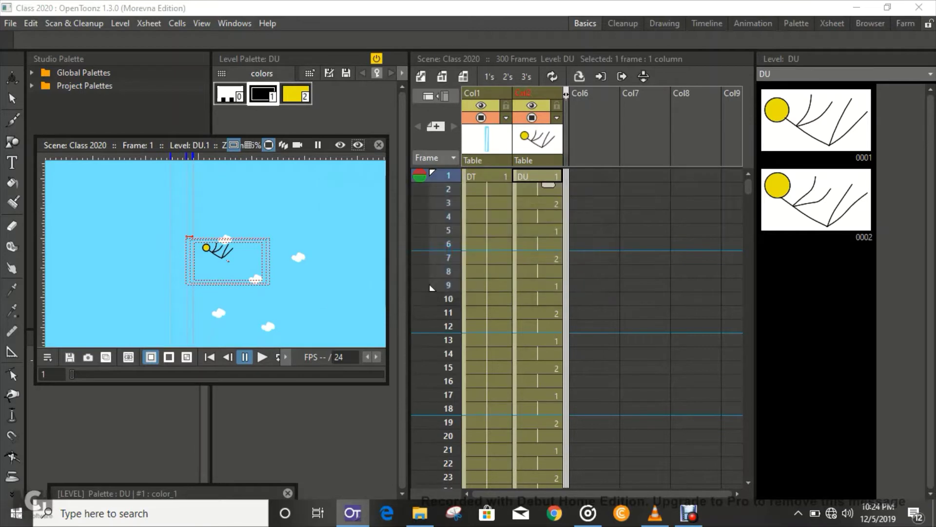
key("minus")
key("minus")
key("minus")
key("minus")
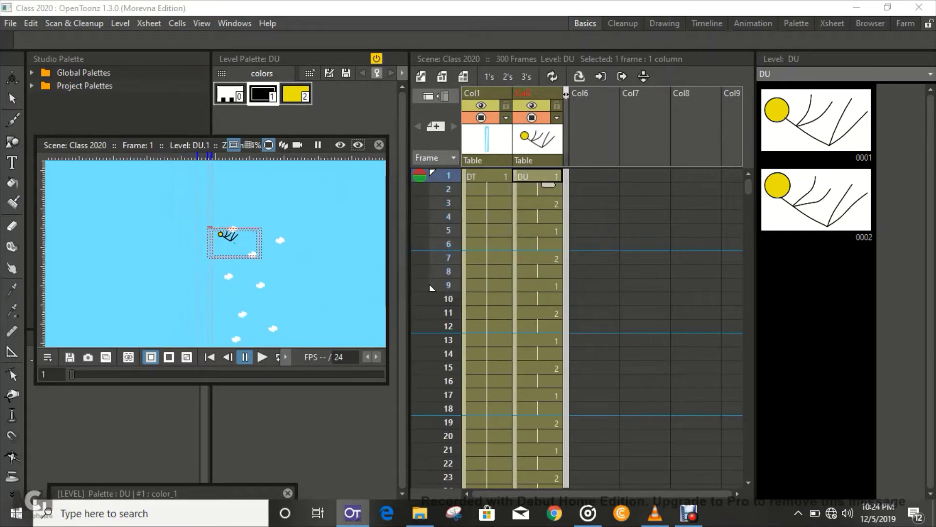
key("minus")
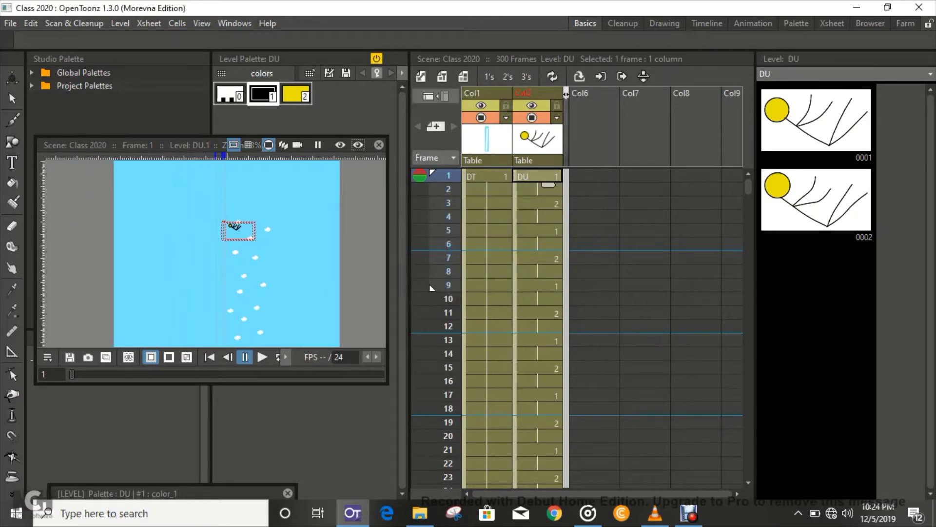
View the whole tall sky background in full-screen mode, and return to the normal workspace
right_click(267, 284)
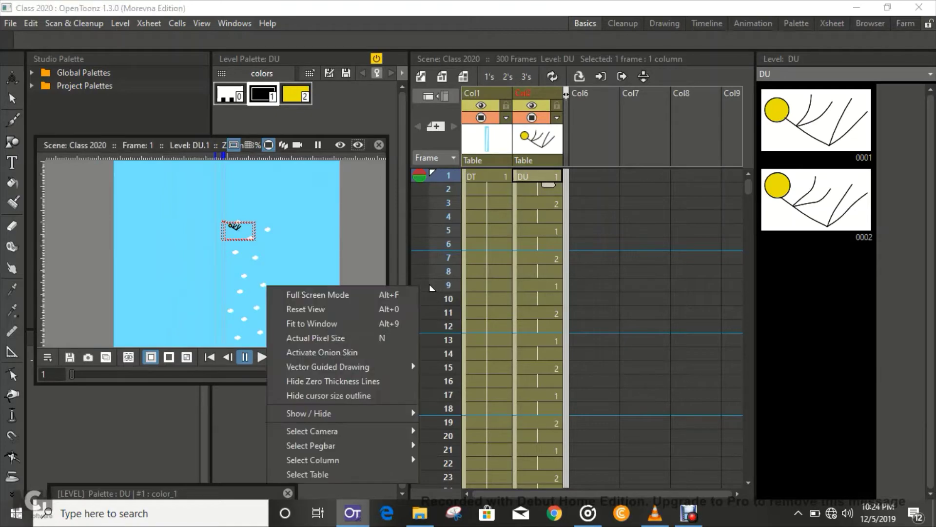
left_click(292, 294)
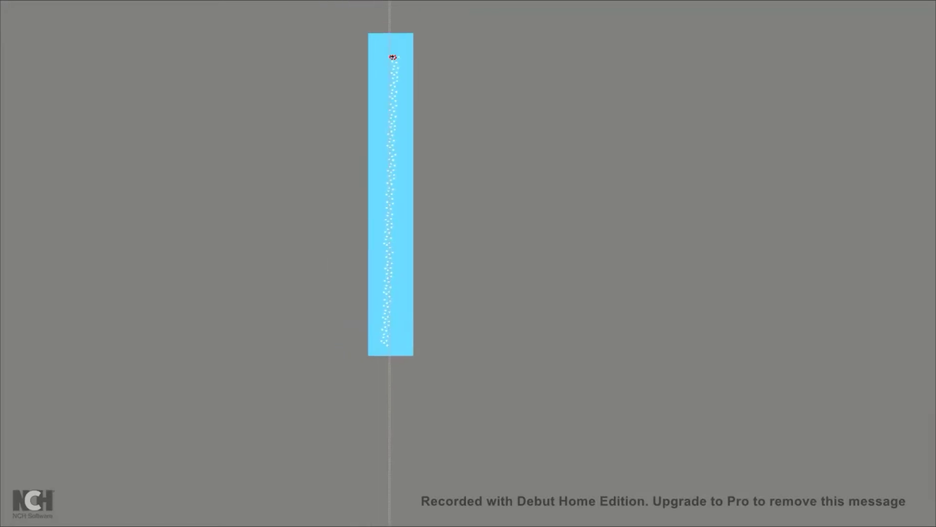
key("Escape")
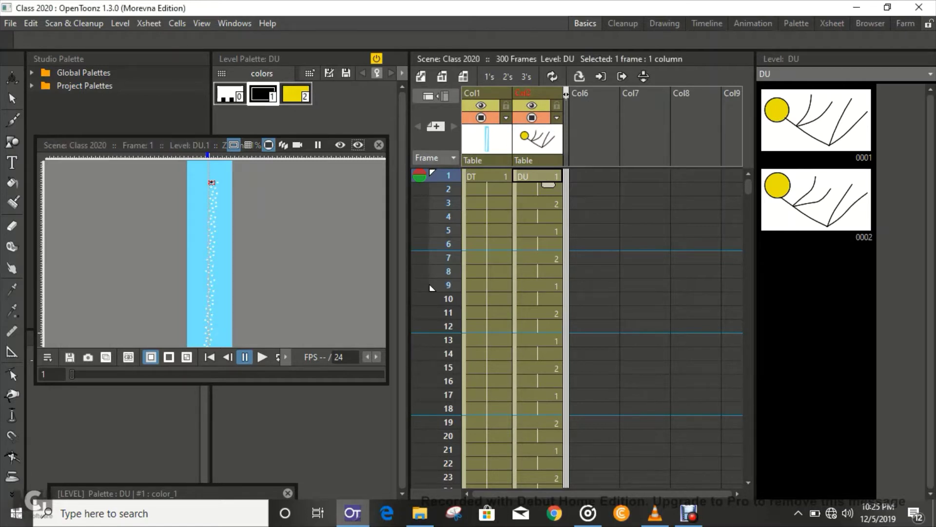
Inspect the DT background level and the DU character level by selecting their frame 1 cells in turn
key("Left")
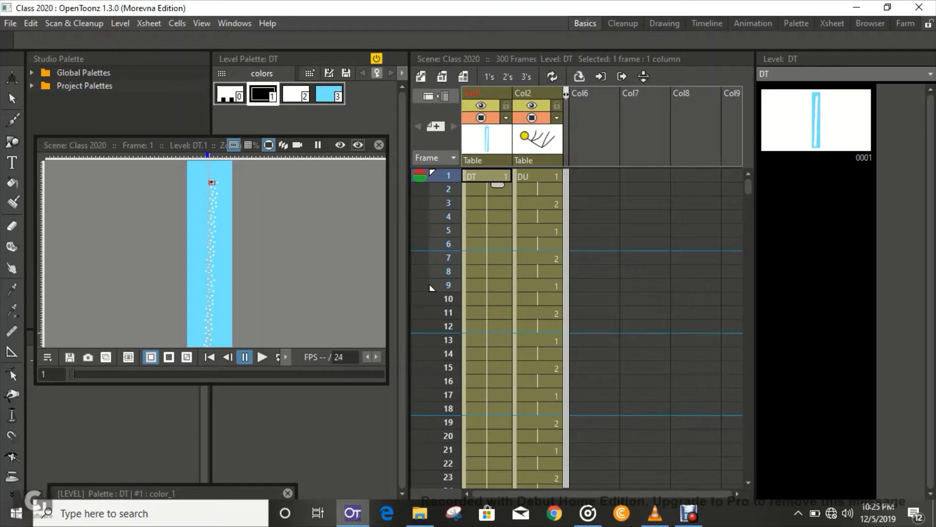
key("Right")
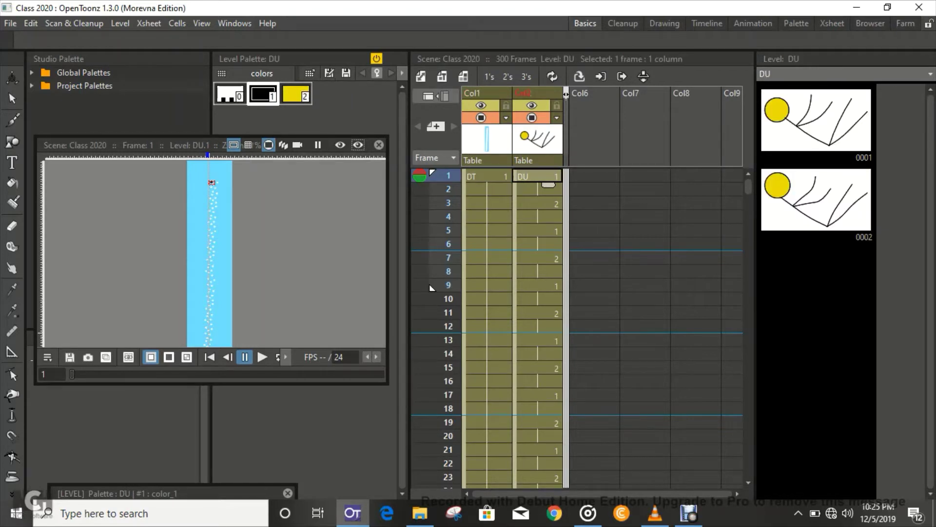
key("Left")
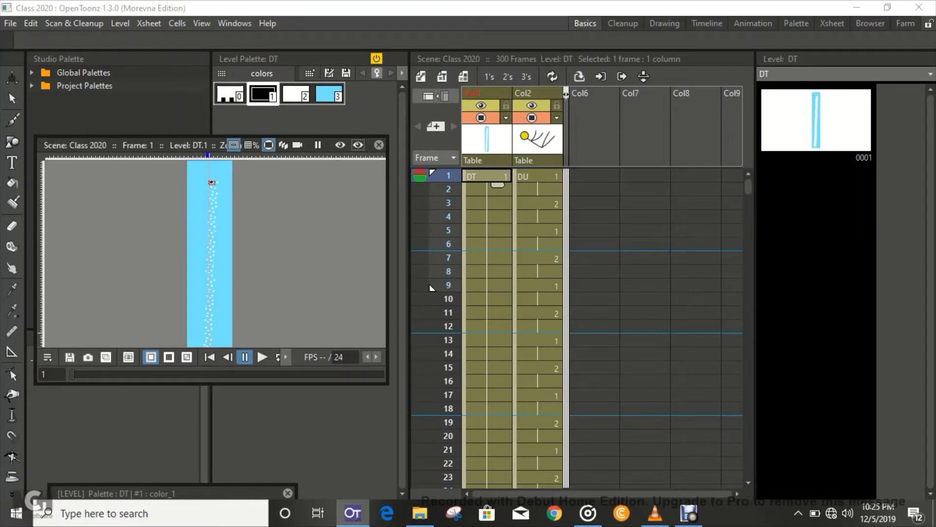
left_click_drag(288, 207, 305, 207)
scroll(304, 207, "up", 1)
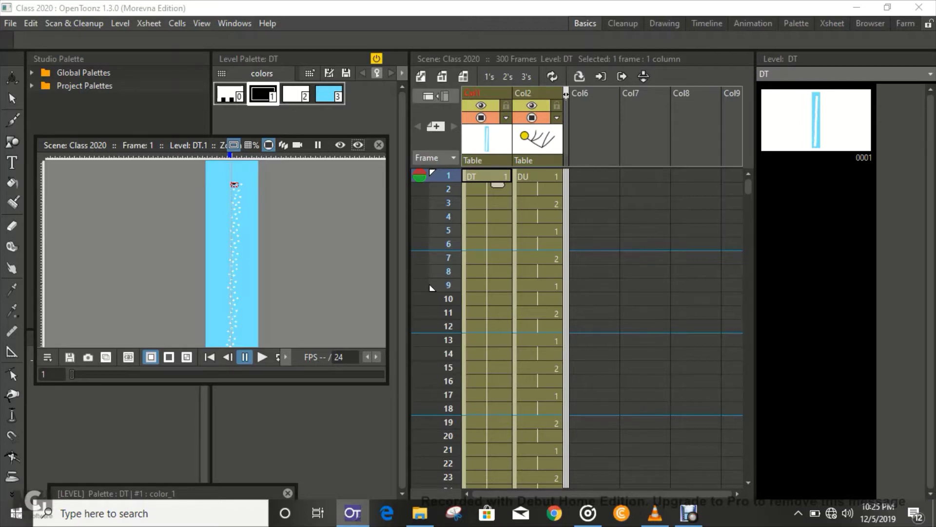
key("Right")
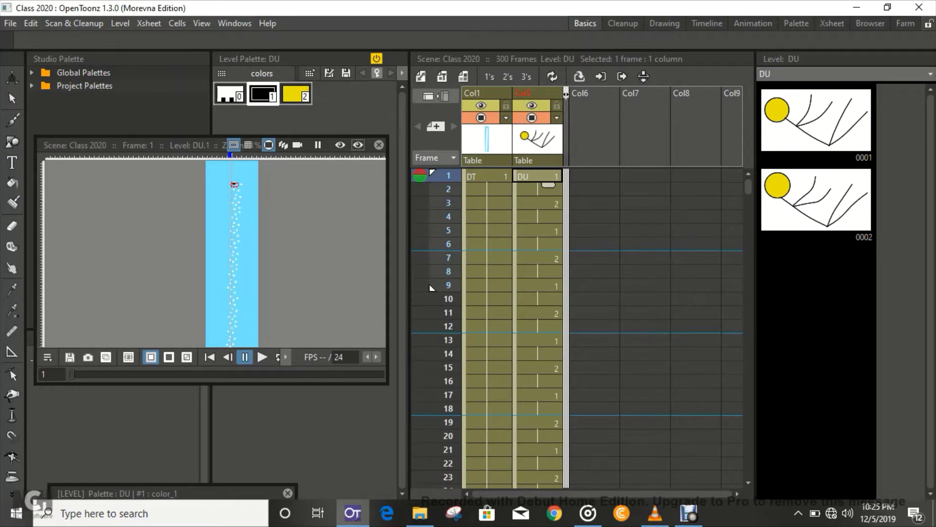
Extend the playback range by moving its end marker from frame 9 down to frame 223
left_click_drag(432, 288, 432, 479)
scroll(431, 479, "down", 4)
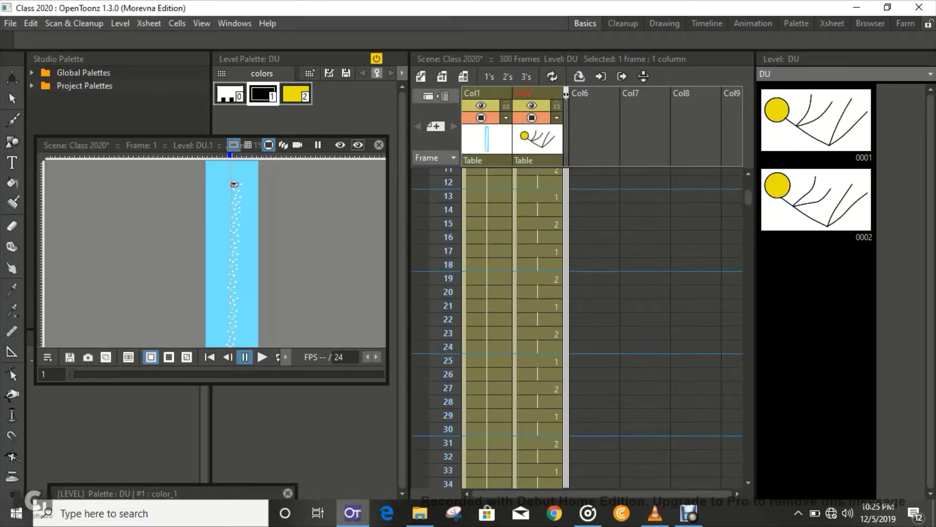
scroll(434, 437, "down", 4)
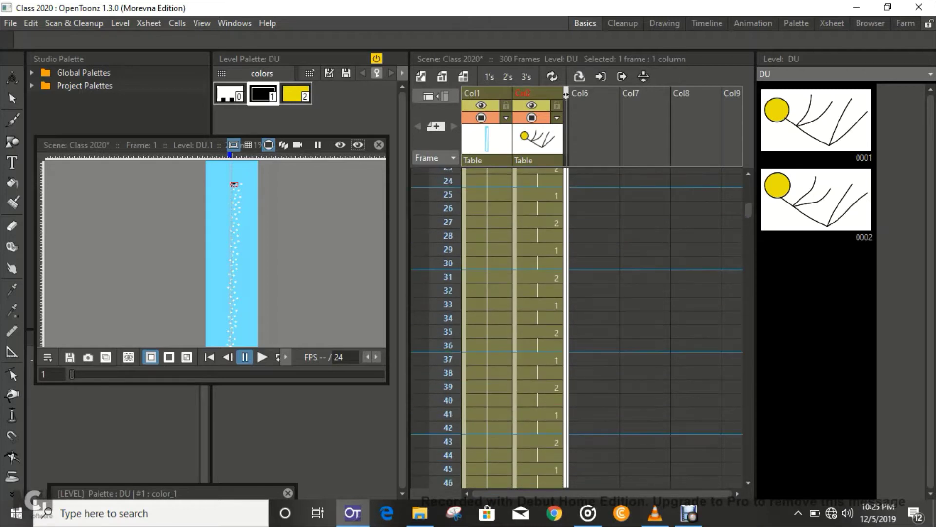
scroll(577, 328, "down", 4)
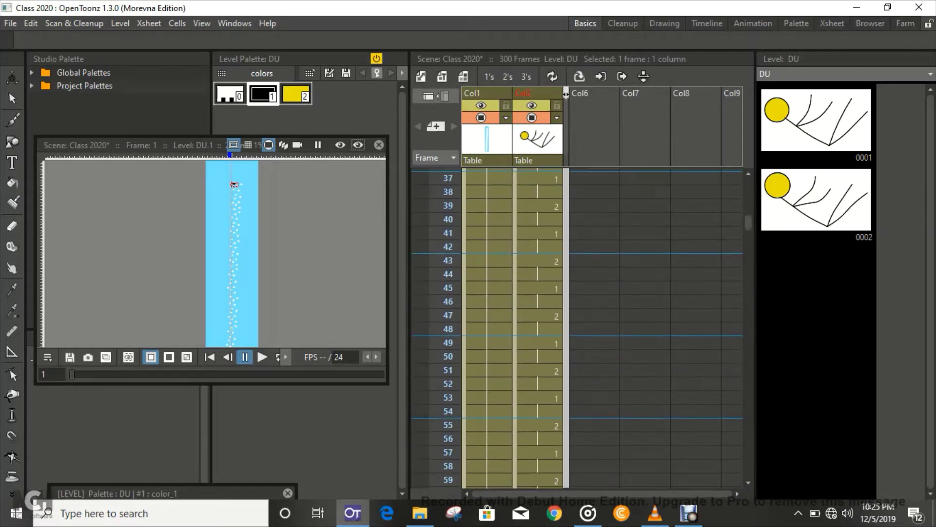
scroll(577, 308, "down", 4)
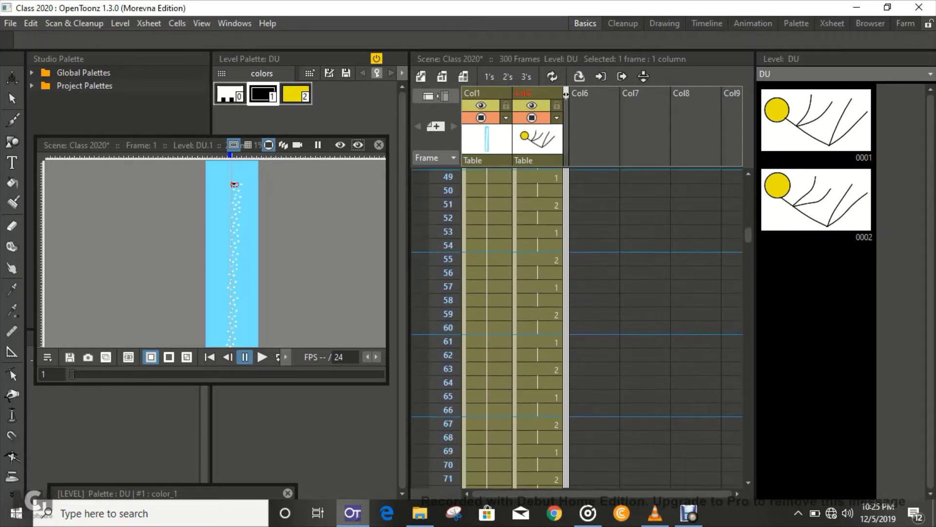
scroll(577, 327, "down", 4)
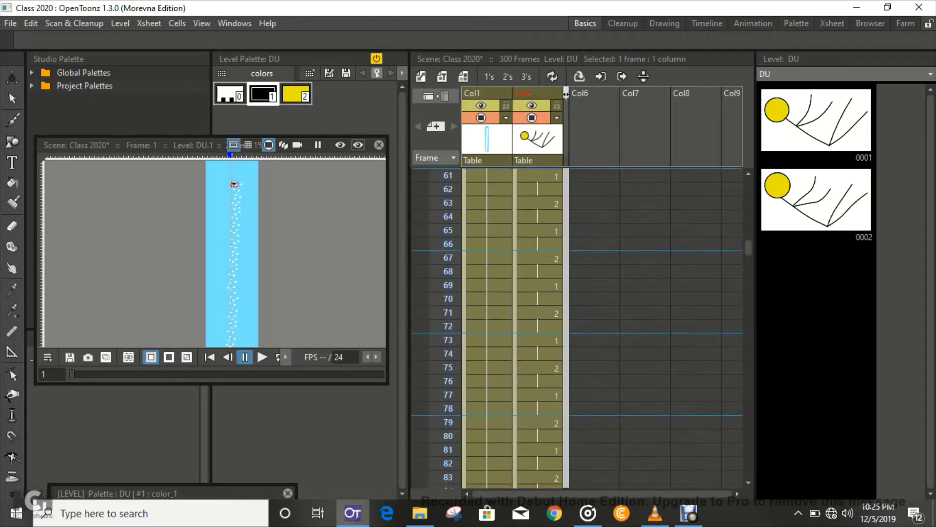
scroll(576, 327, "down", 1)
scroll(577, 326, "down", 3)
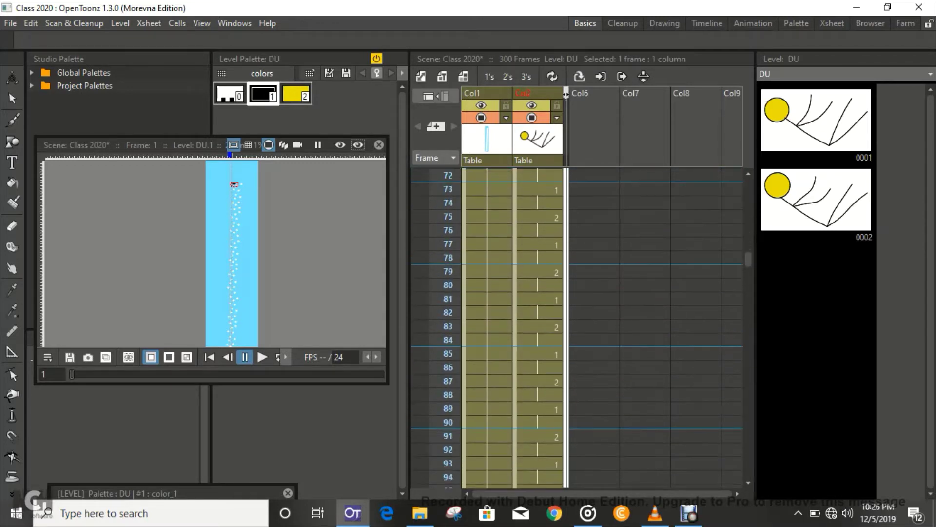
scroll(577, 327, "down", 2)
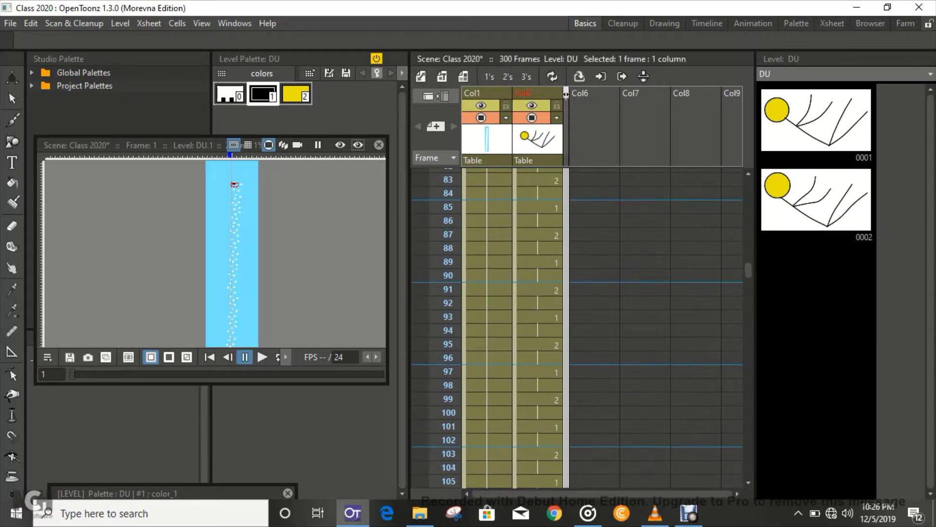
scroll(577, 327, "down", 10)
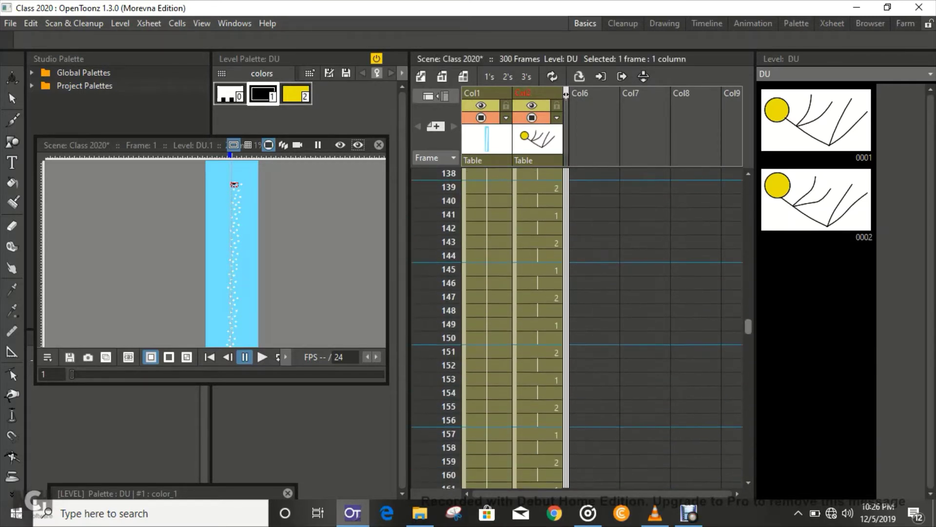
scroll(577, 326, "up", 5)
scroll(432, 291, "up", 2)
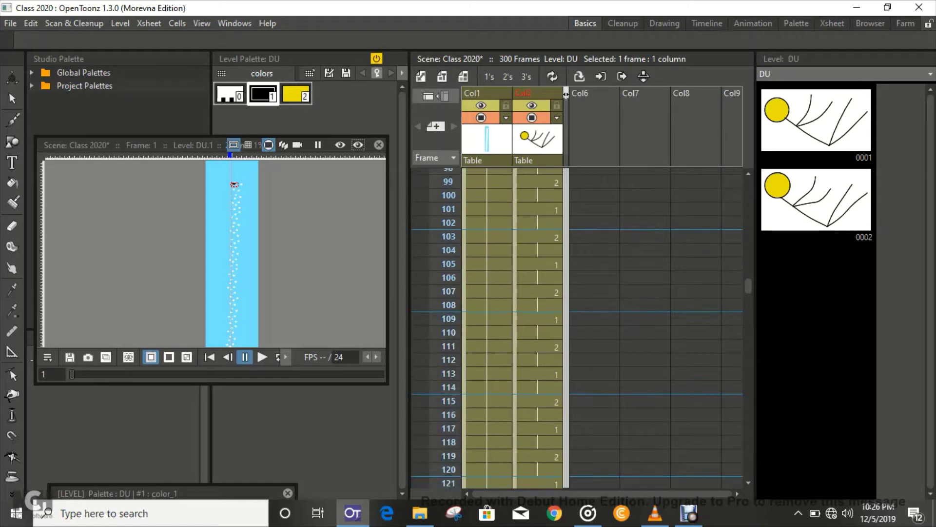
scroll(512, 326, "down", 1)
scroll(512, 327, "down", 1)
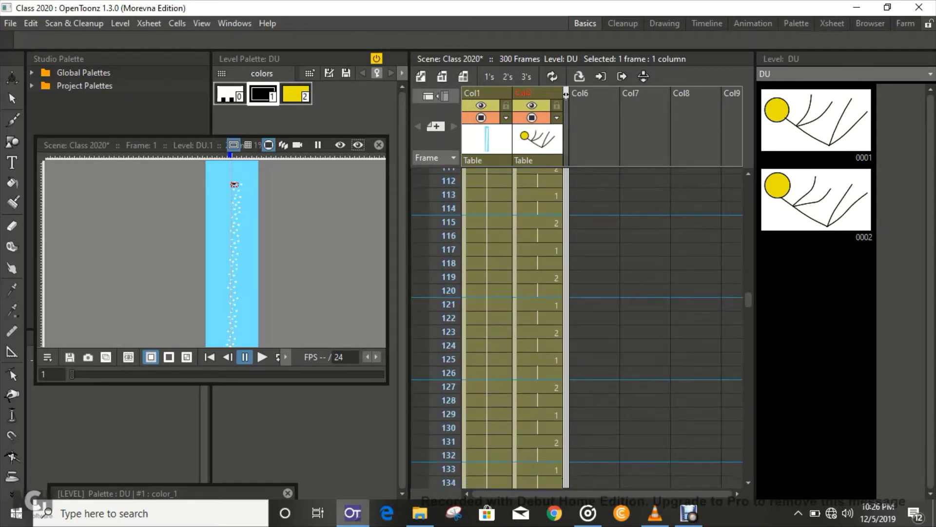
scroll(512, 327, "down", 3)
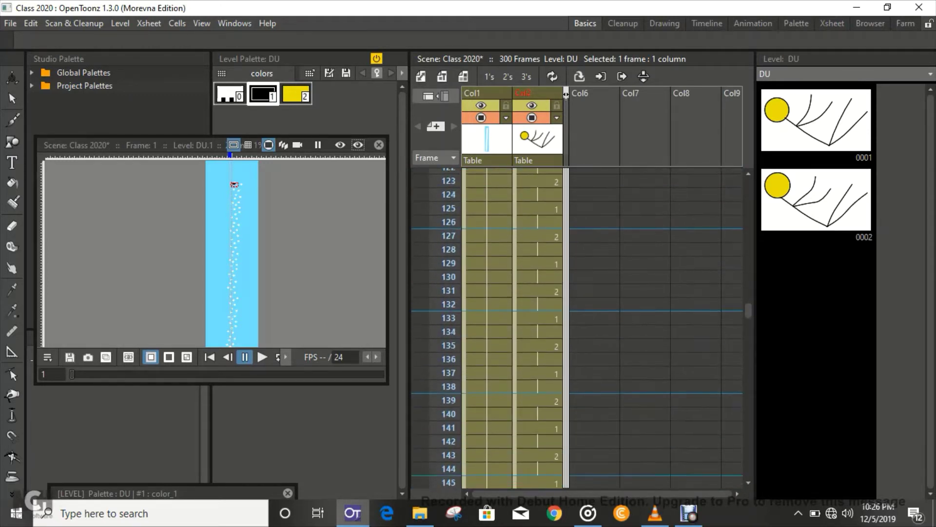
scroll(512, 327, "down", 1)
scroll(512, 327, "down", 1)
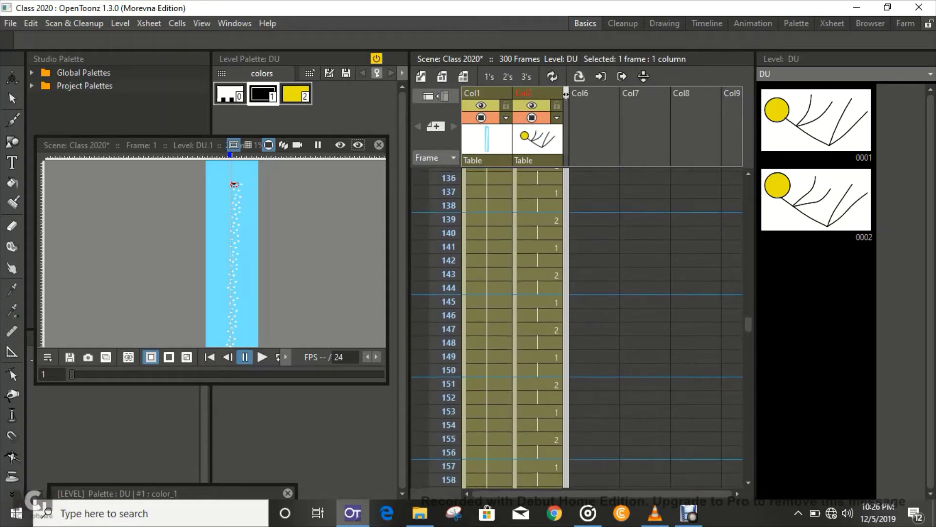
scroll(512, 327, "down", 1)
scroll(512, 327, "down", 1)
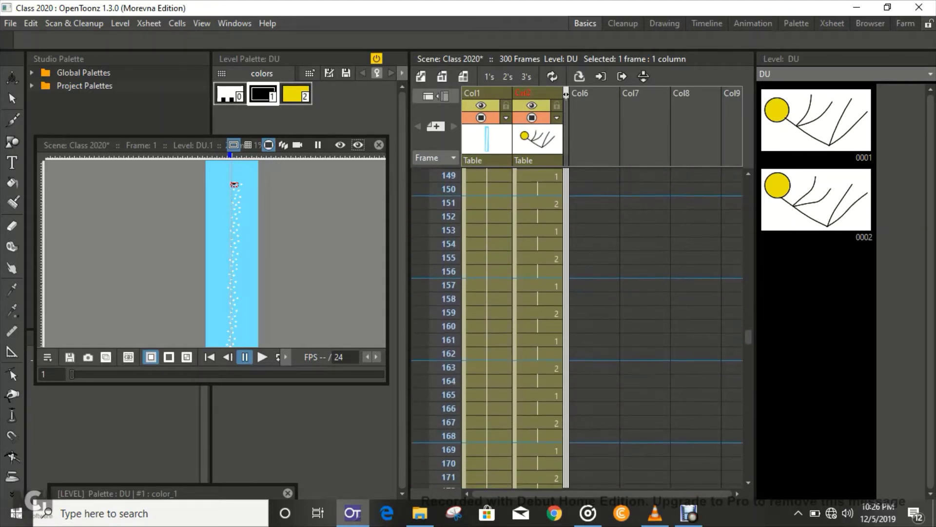
scroll(512, 327, "down", 1)
scroll(512, 327, "down", 1)
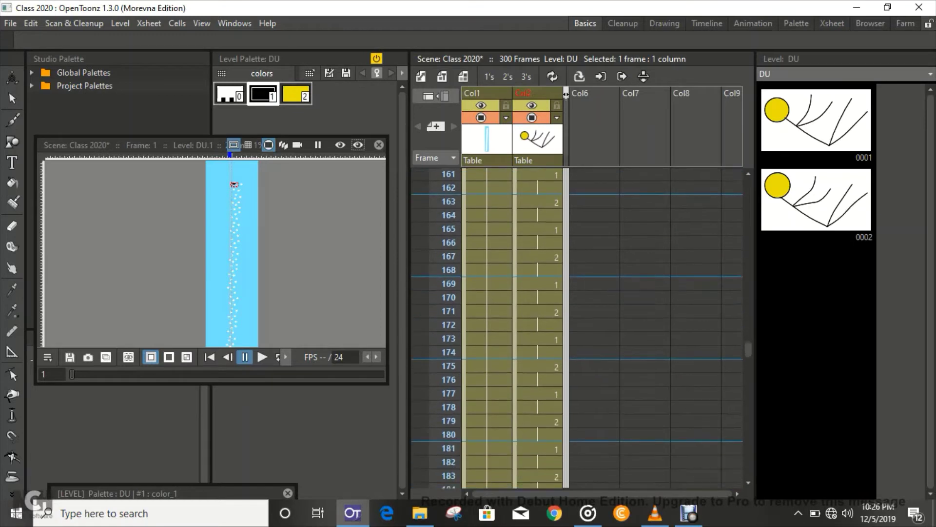
scroll(566, 94, "down", 1)
scroll(565, 94, "down", 1)
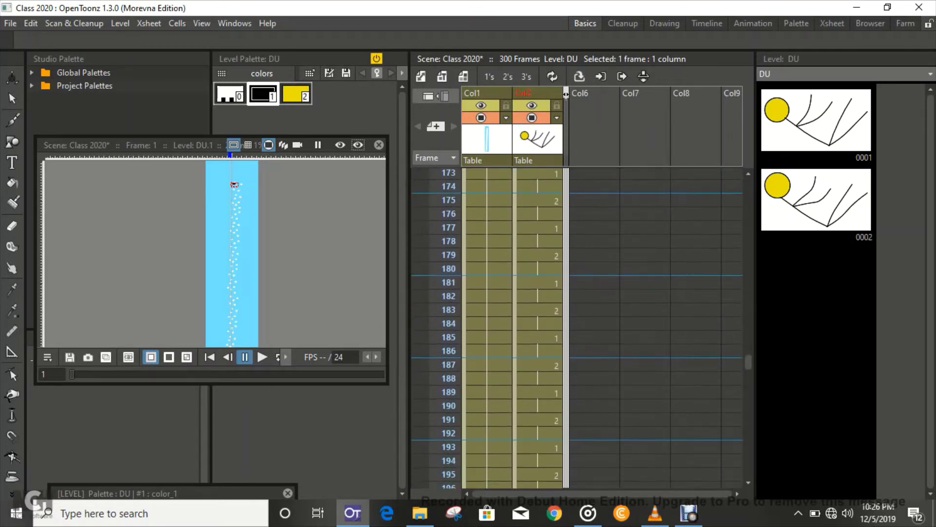
scroll(565, 94, "down", 1)
scroll(565, 93, "down", 1)
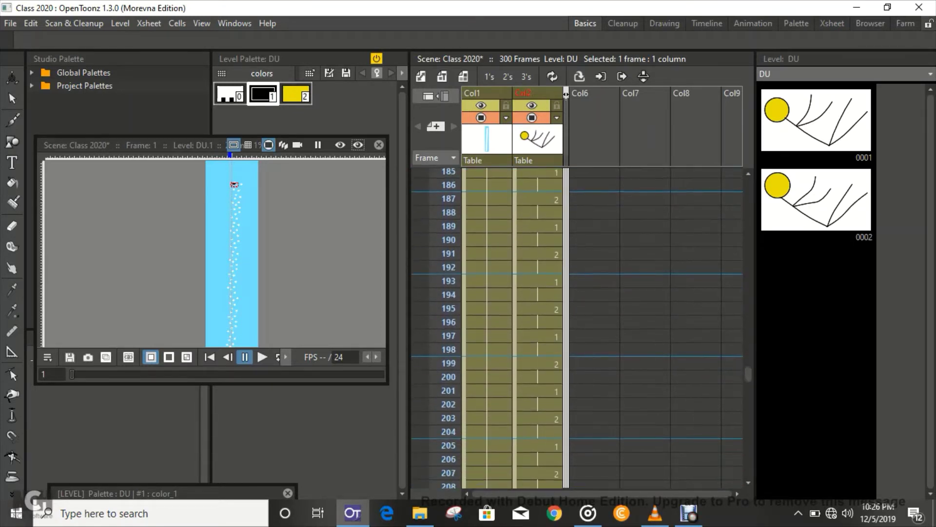
scroll(566, 94, "down", 1)
scroll(566, 93, "down", 1)
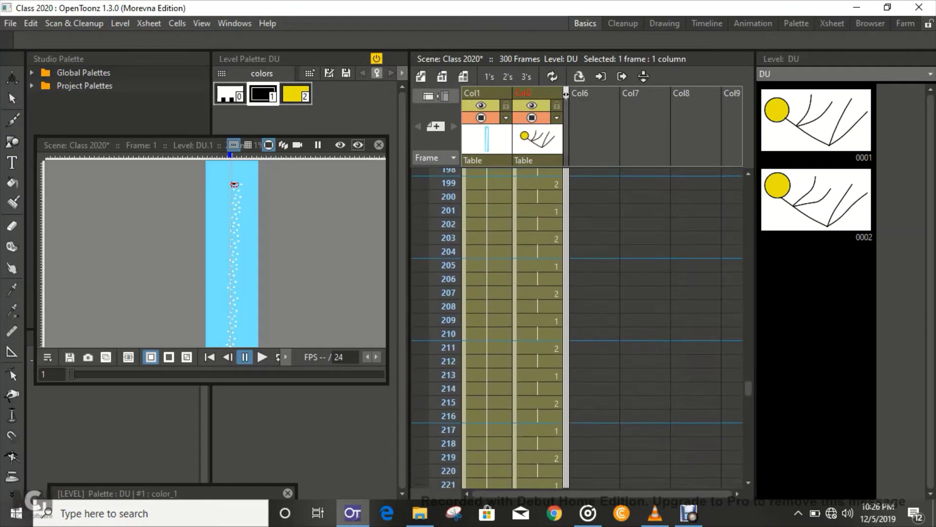
scroll(566, 94, "down", 1)
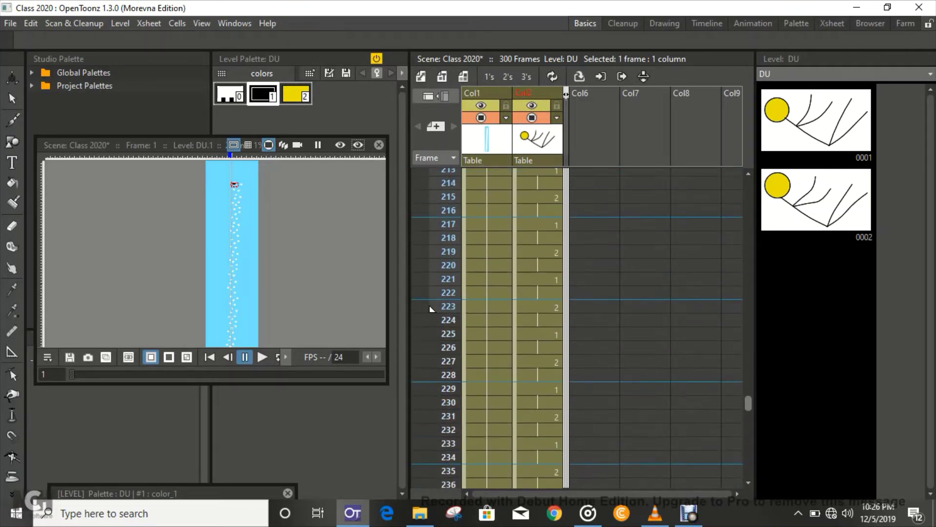
Extend the playback range to frame 300 by moving its end marker to the last exposed frame
scroll(430, 254, "down", 6)
scroll(512, 327, "down", 6)
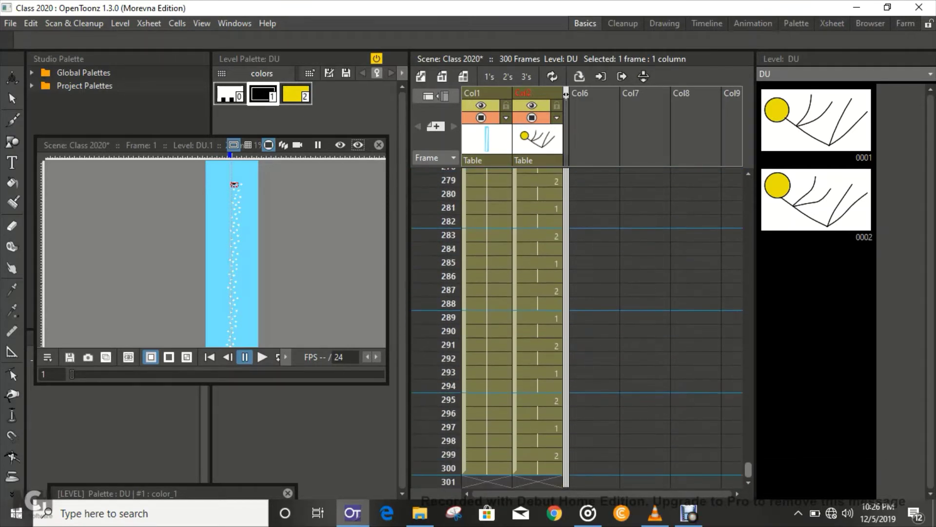
scroll(512, 327, "up", 2)
scroll(432, 383, "up", 12)
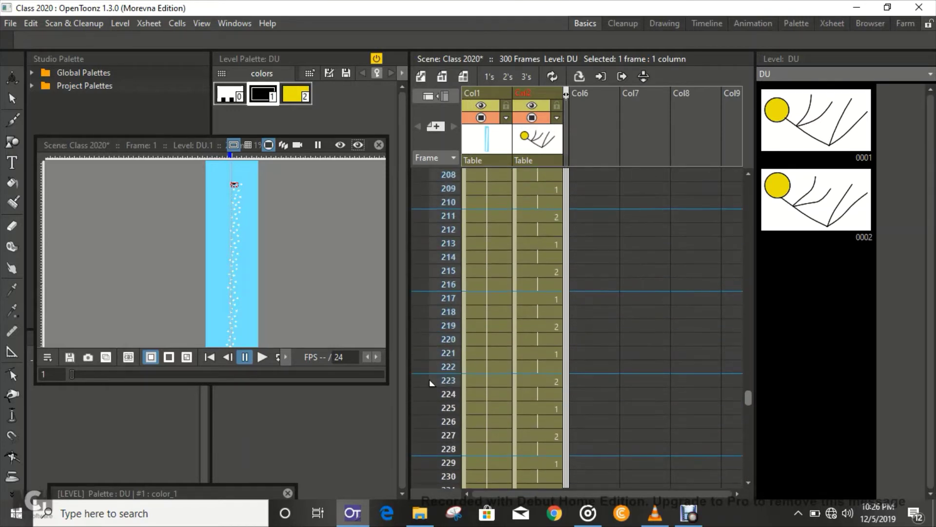
scroll(431, 383, "down", 5)
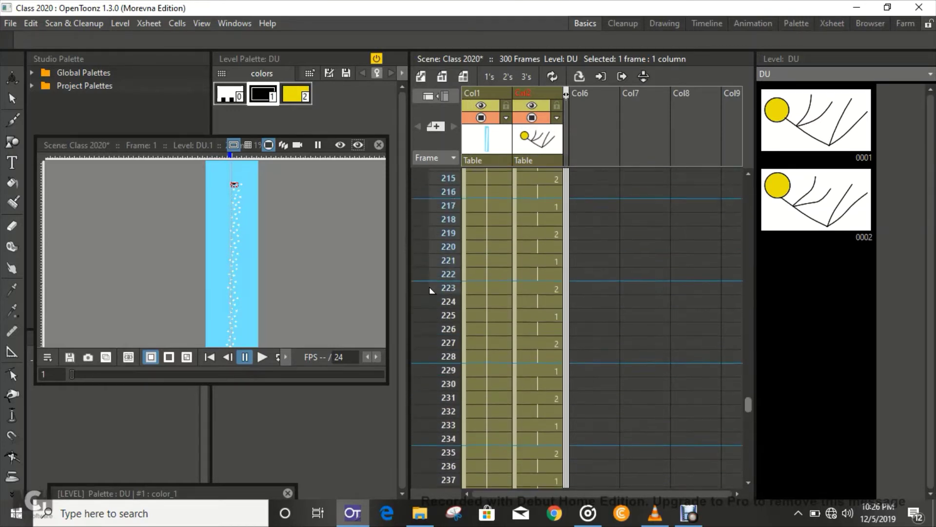
scroll(431, 307, "up", 1)
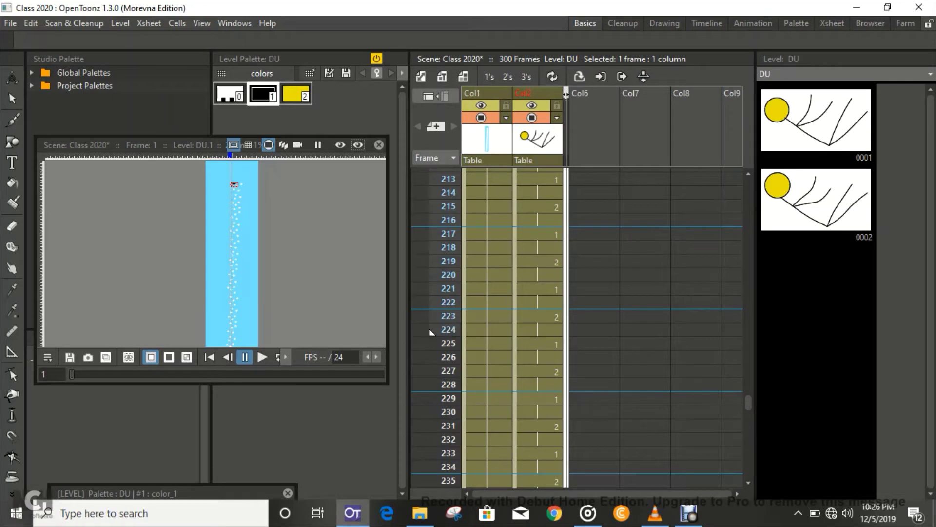
scroll(432, 430, "down", 1)
scroll(488, 327, "down", 12)
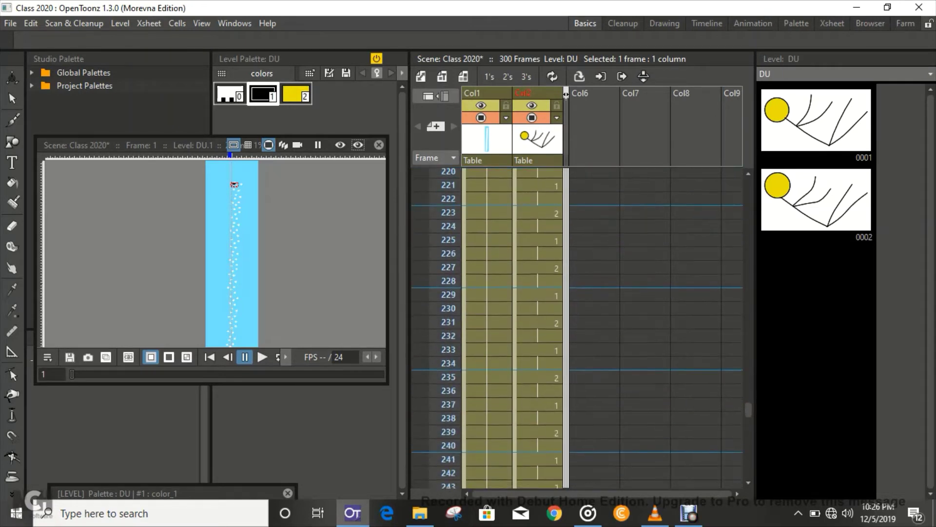
scroll(487, 327, "down", 12)
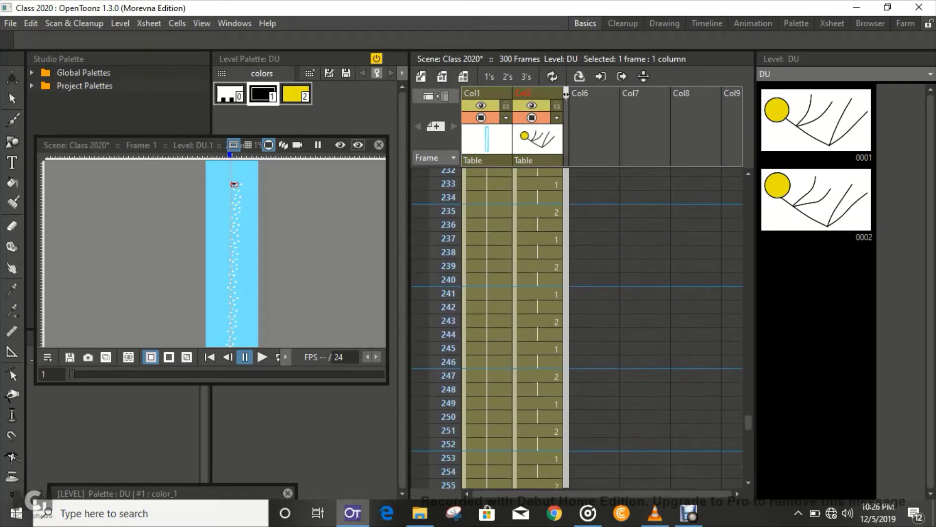
scroll(488, 327, "down", 11)
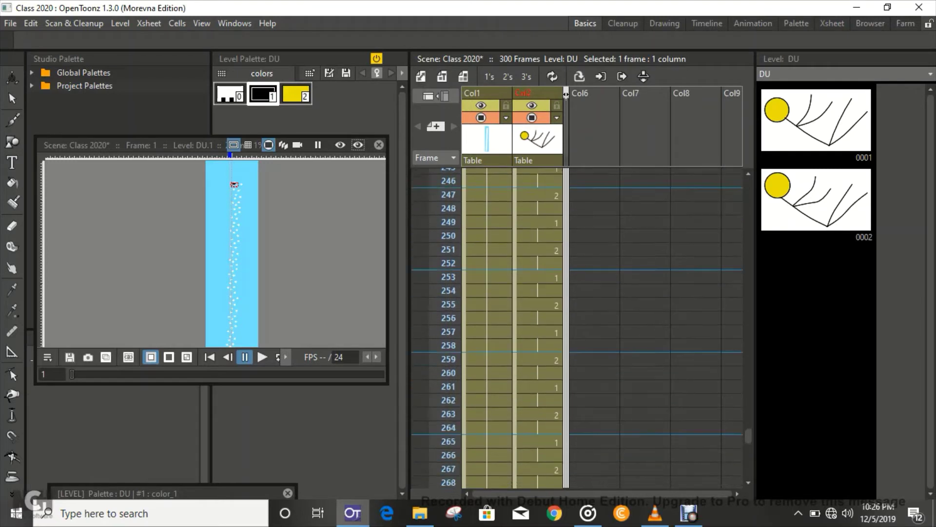
scroll(488, 327, "down", 13)
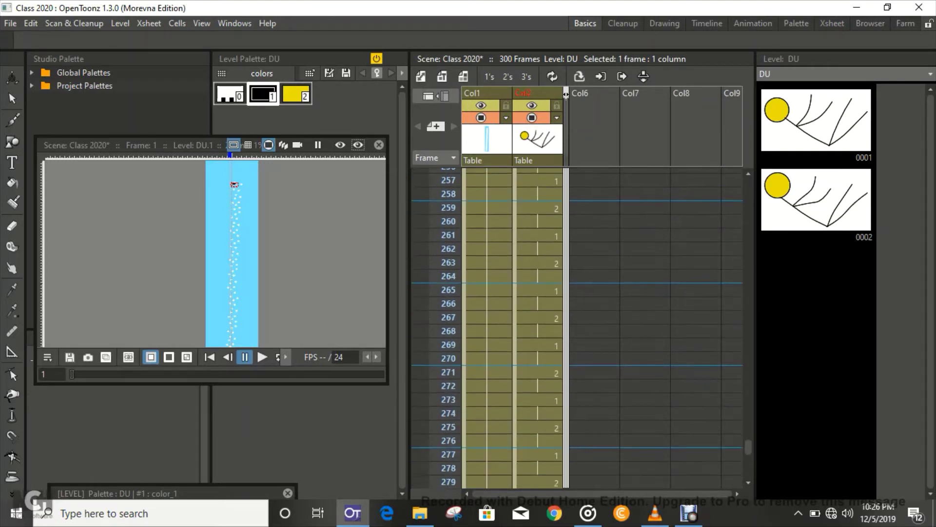
scroll(488, 326, "down", 12)
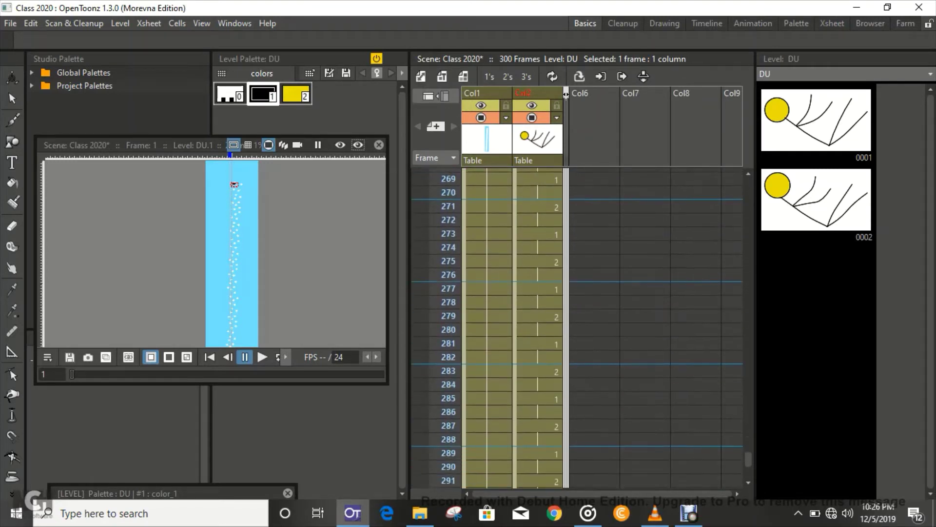
scroll(431, 475, "down", 10)
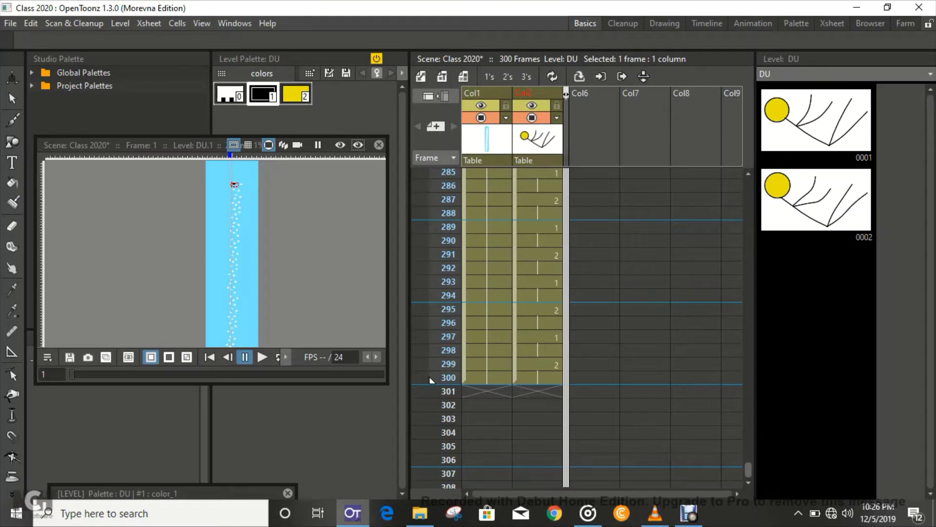
Inspect drawing 0001 of the DU level, and reselect the DU level's cell at frame 1
scroll(429, 377, "up", 20)
scroll(581, 327, "up", 5)
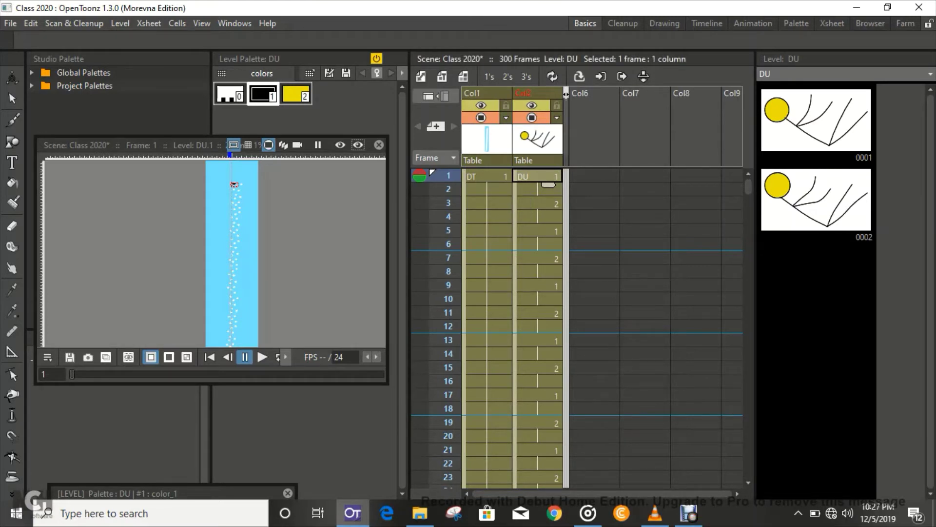
left_click(816, 120)
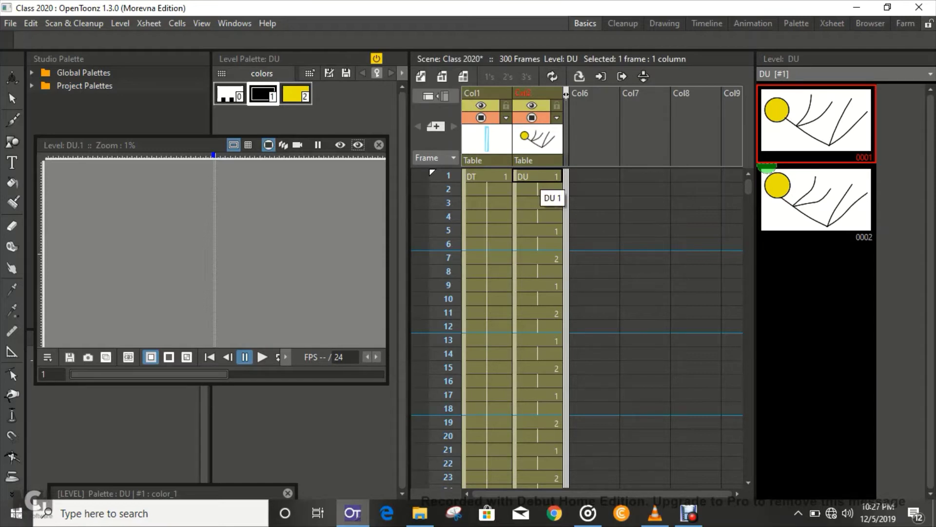
left_click(490, 176)
left_click(539, 176)
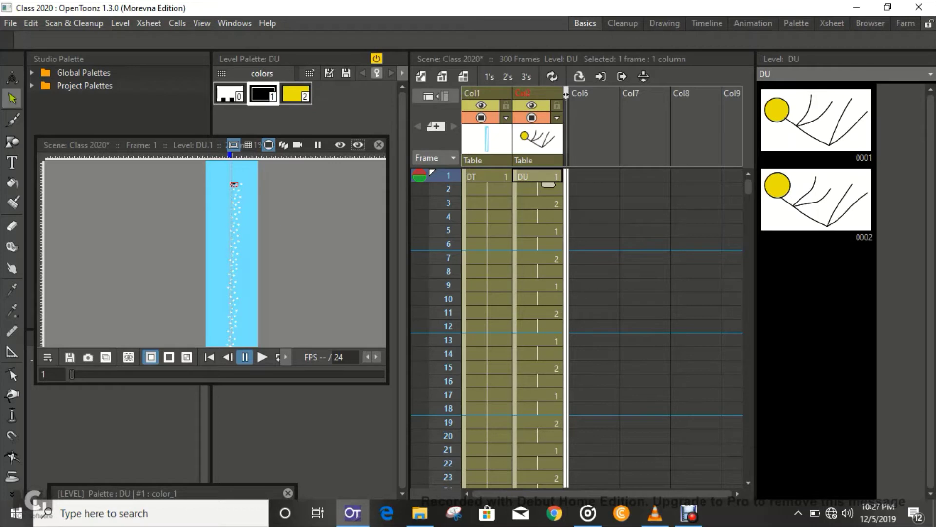
Activate the Animate tool and set a keyframe for the DU character column Col2 at frame 1
key("a")
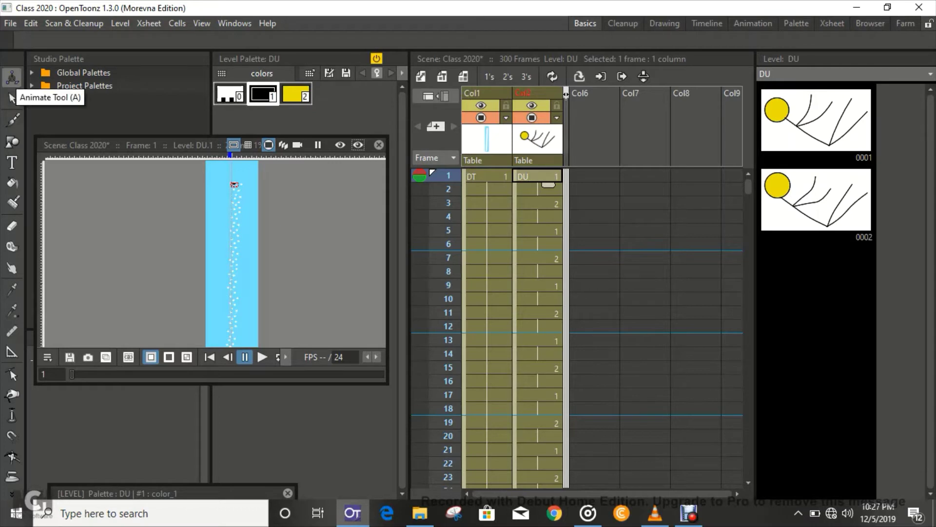
left_click(12, 77)
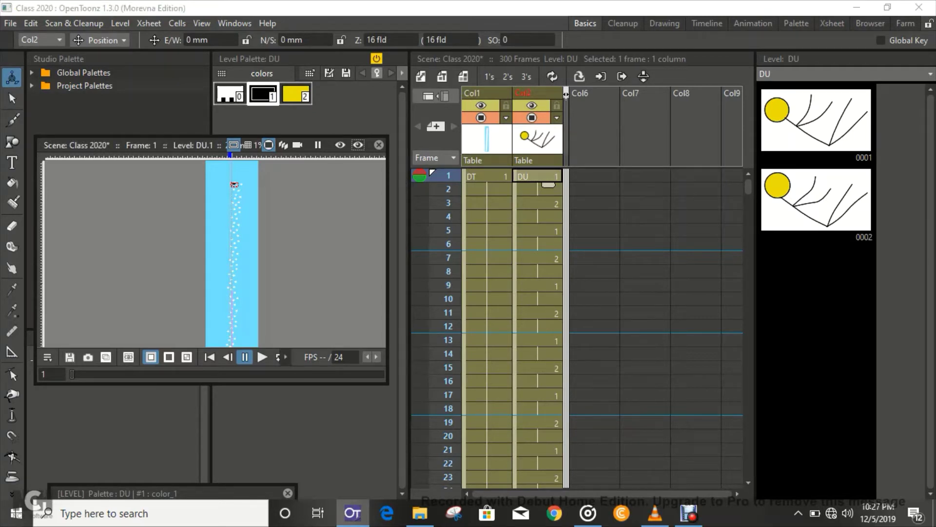
left_click(285, 356)
left_click(285, 357)
left_click(285, 356)
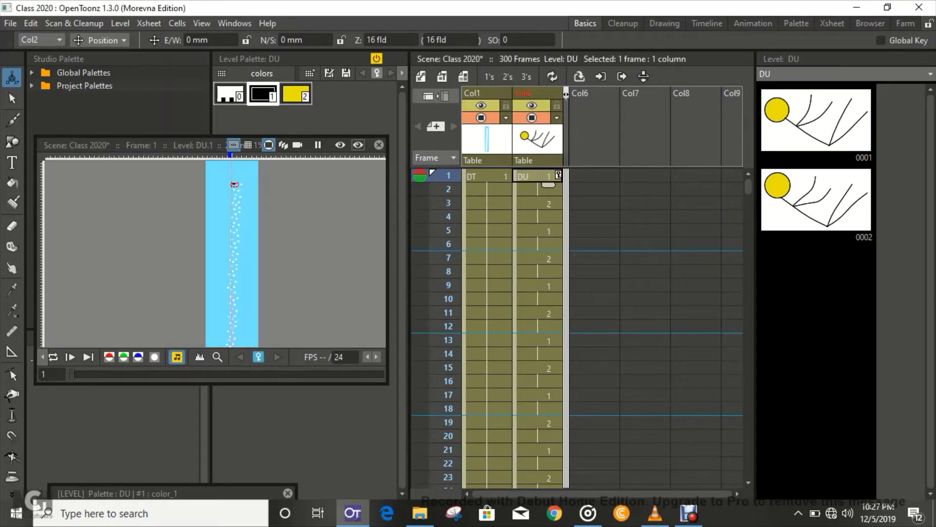
At frame 300, move the stick figure down to the sky's lower end, at about E/W -390 mm and N/S -17214 mm
scroll(512, 327, "down", 20)
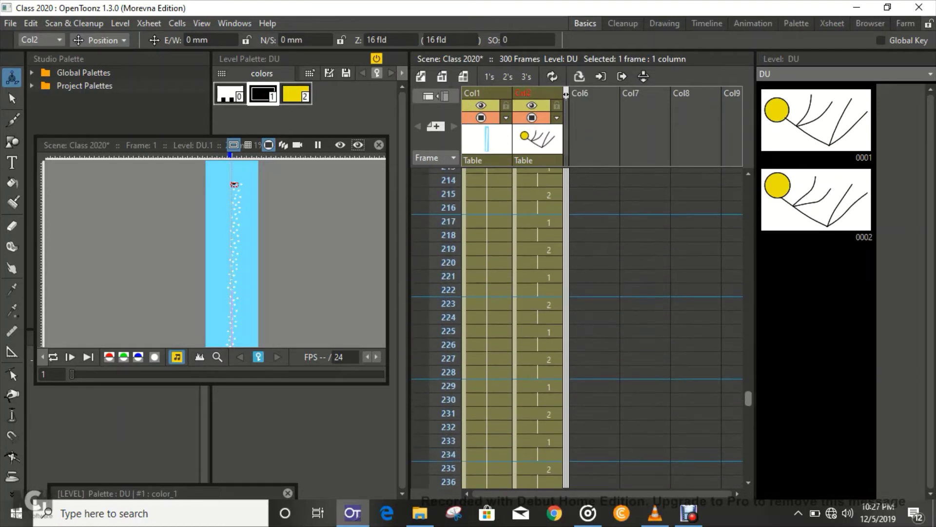
scroll(488, 327, "down", 7)
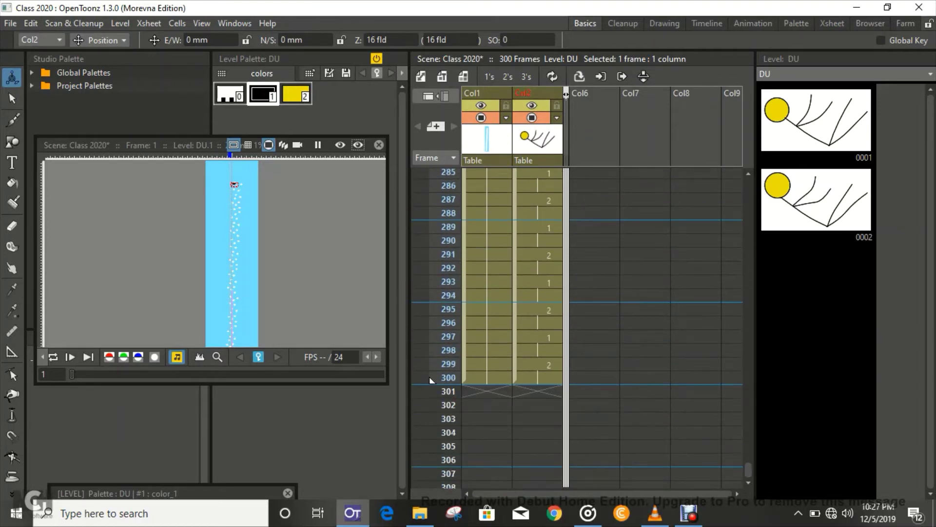
left_click(429, 376)
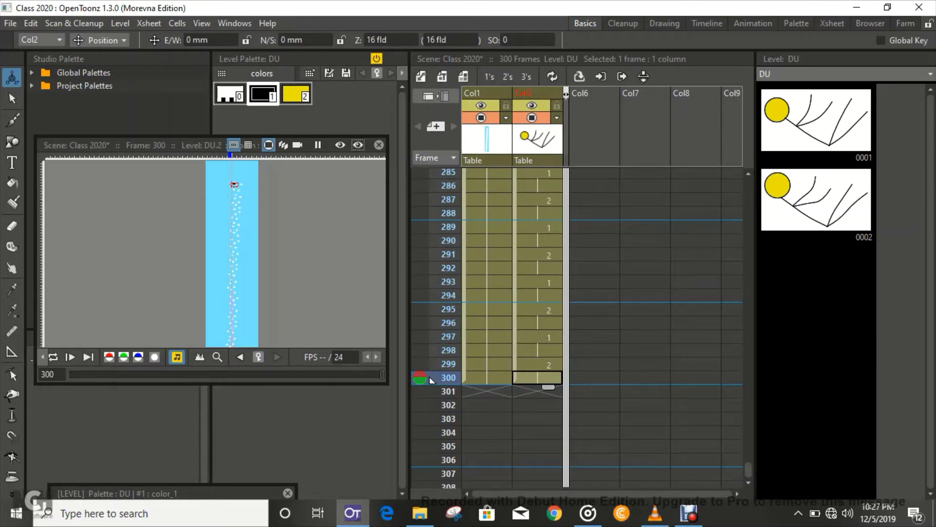
right_click(242, 204)
left_click(281, 212)
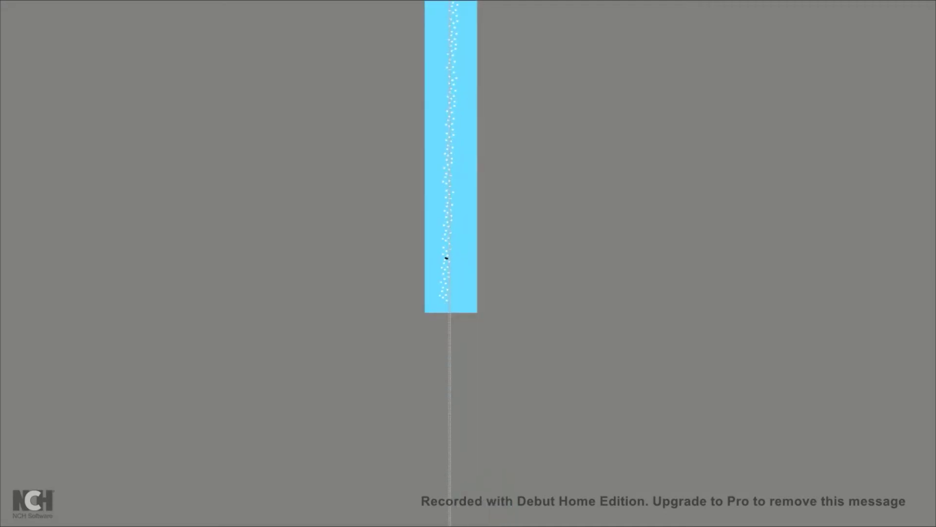
key("Escape")
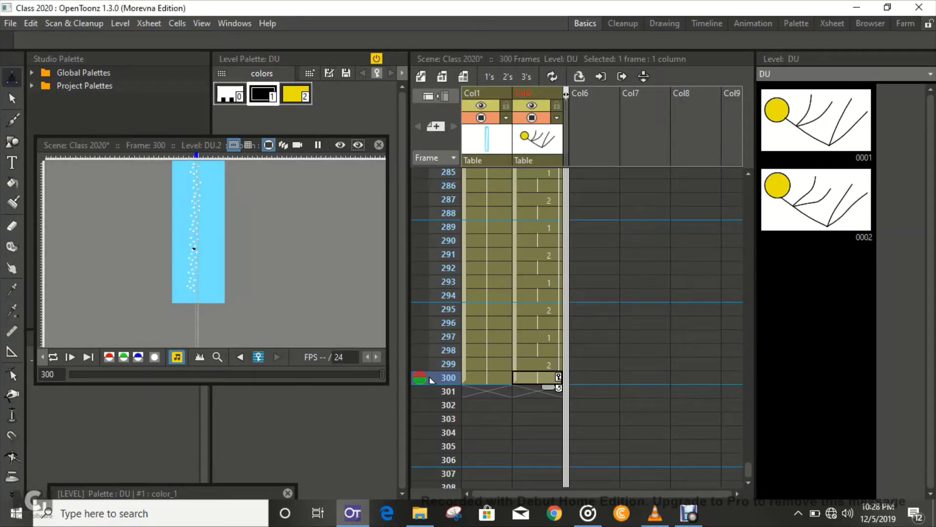
key("a")
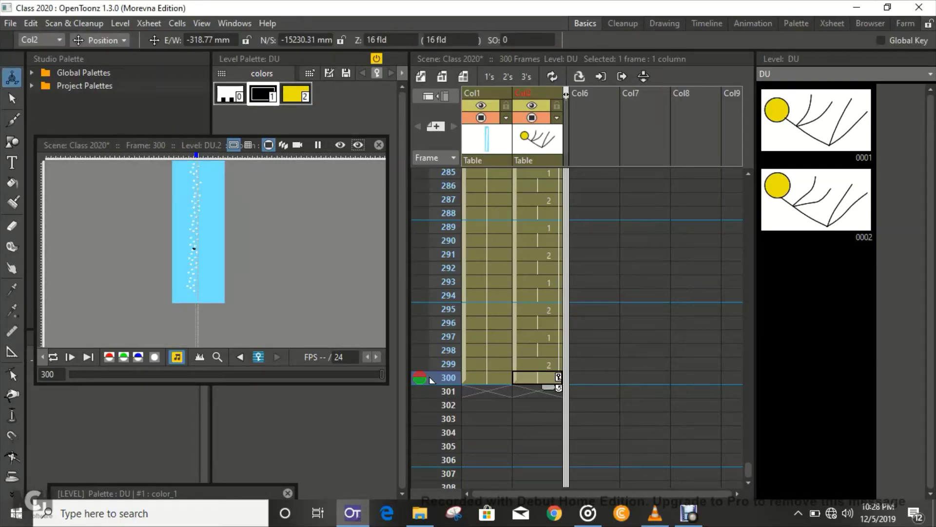
left_click_drag(195, 248, 195, 282)
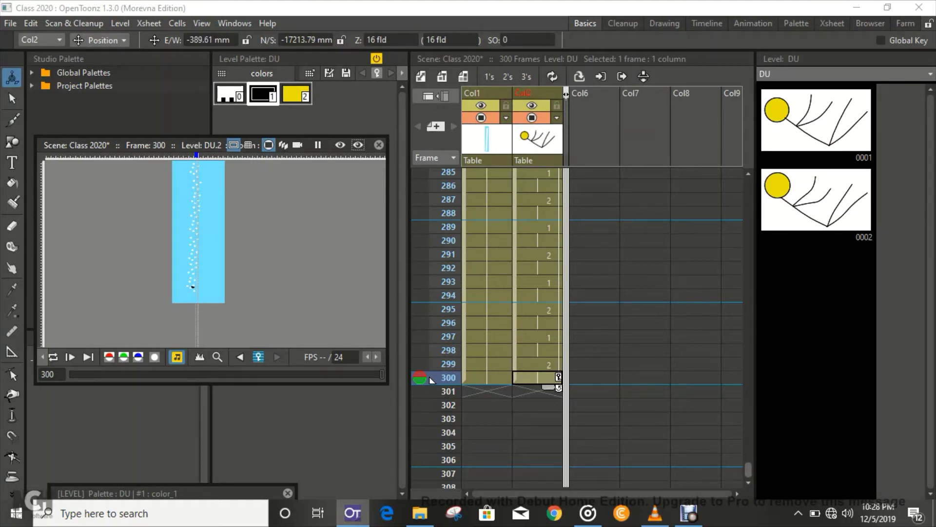
Switch the Animate tool's target to Camera3 and set a camera keyframe at frame 1
scroll(431, 379, "up", 15)
scroll(488, 327, "up", 15)
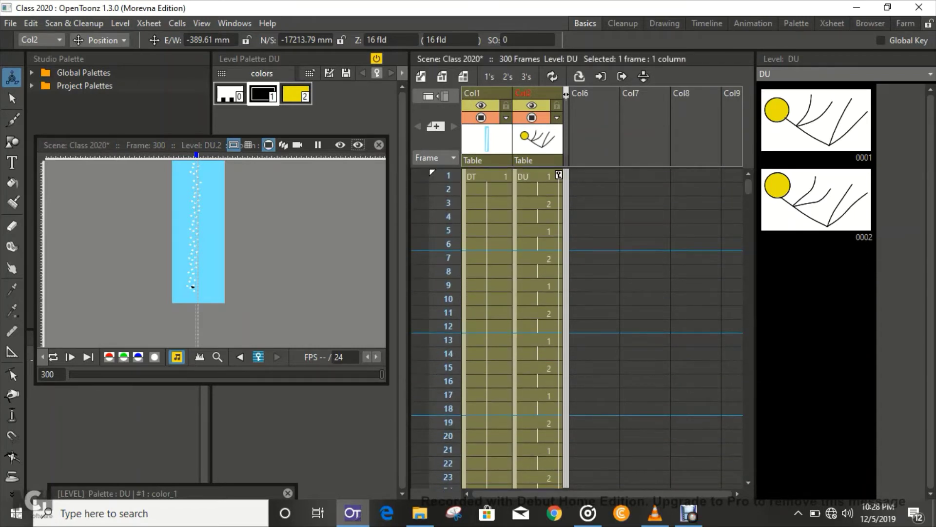
left_click(537, 177)
left_click(41, 40)
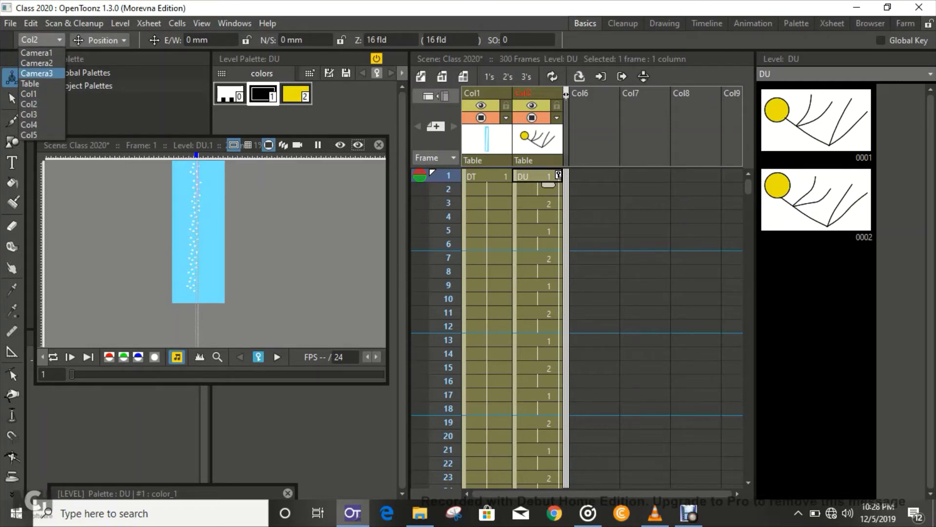
left_click(37, 73)
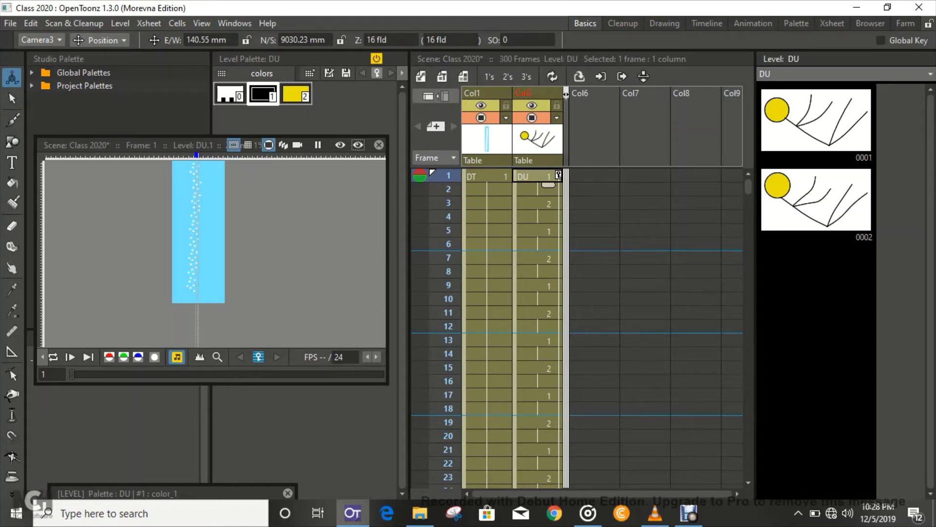
At frame 300, move Camera3 down until it frames the stick figure, at about E/W -253 mm and N/S -8140 mm
scroll(432, 380, "down", 20)
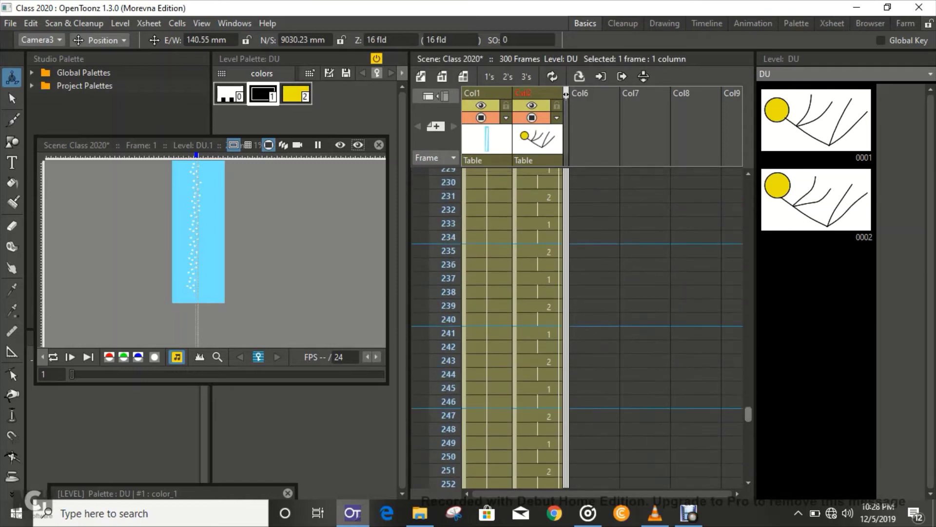
left_click(431, 378)
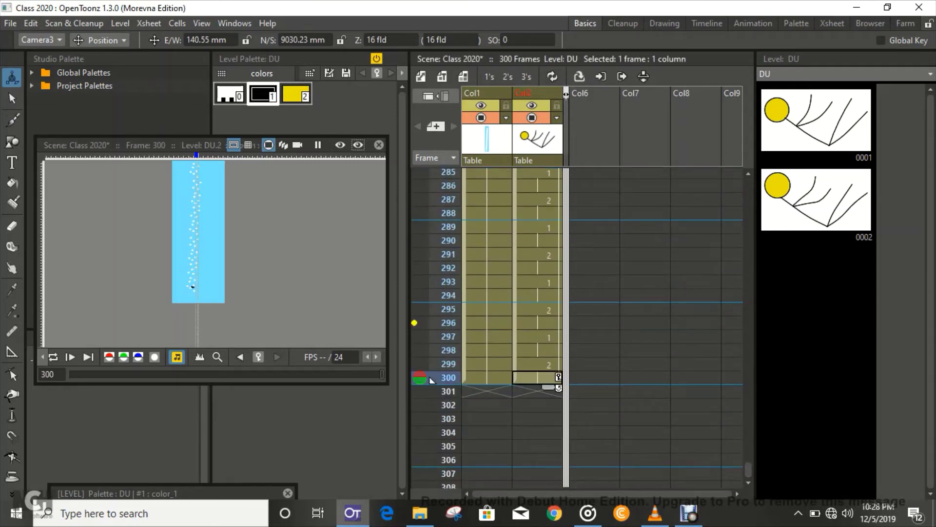
right_click(225, 234)
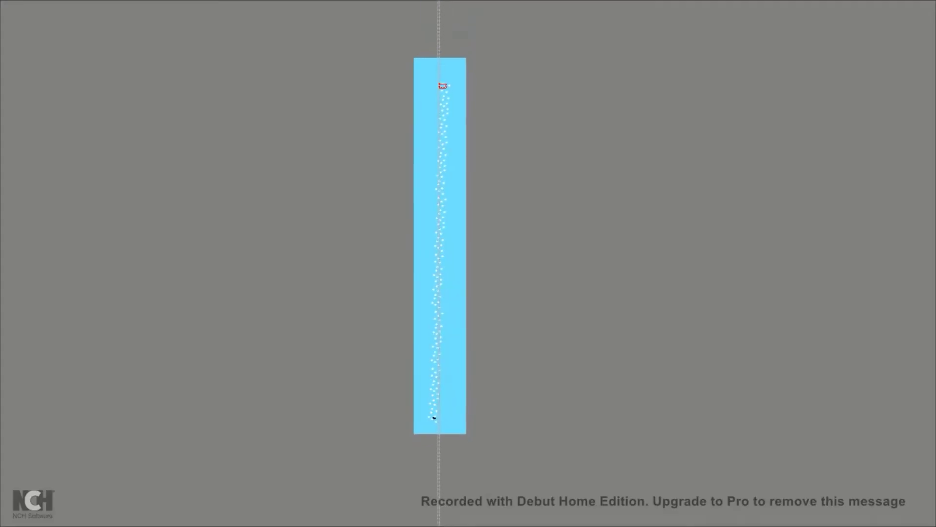
key("Escape")
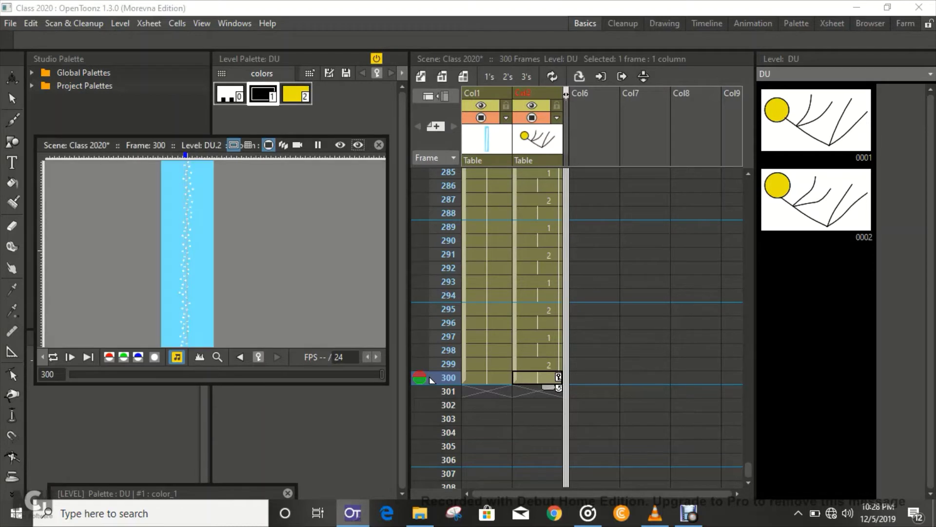
key("a")
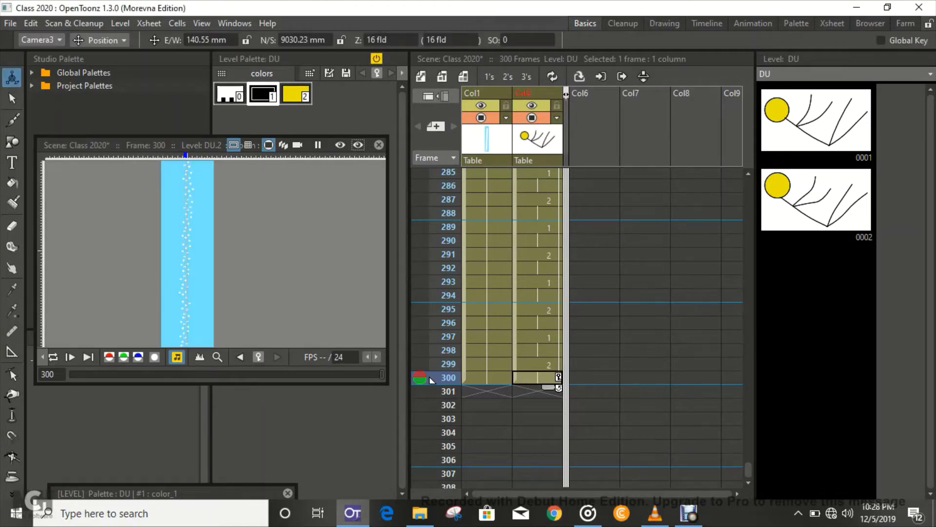
right_click(219, 222)
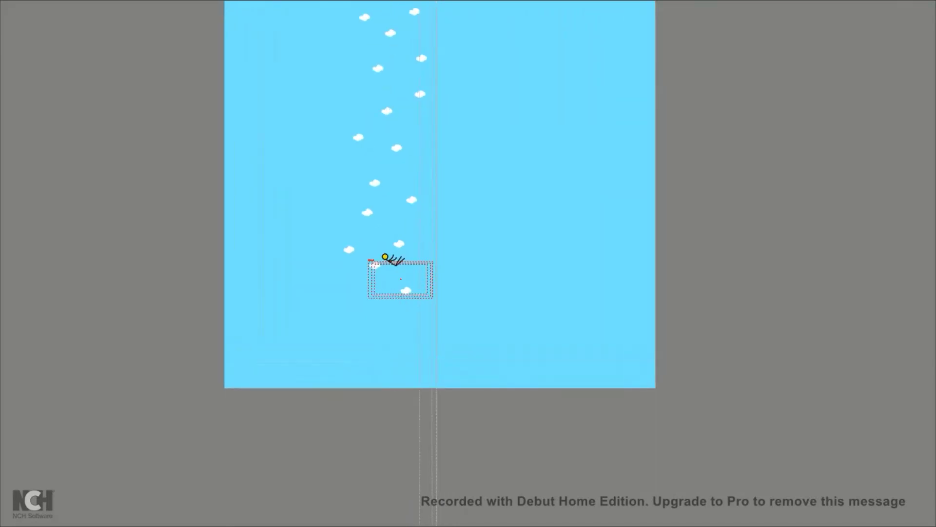
key("Escape")
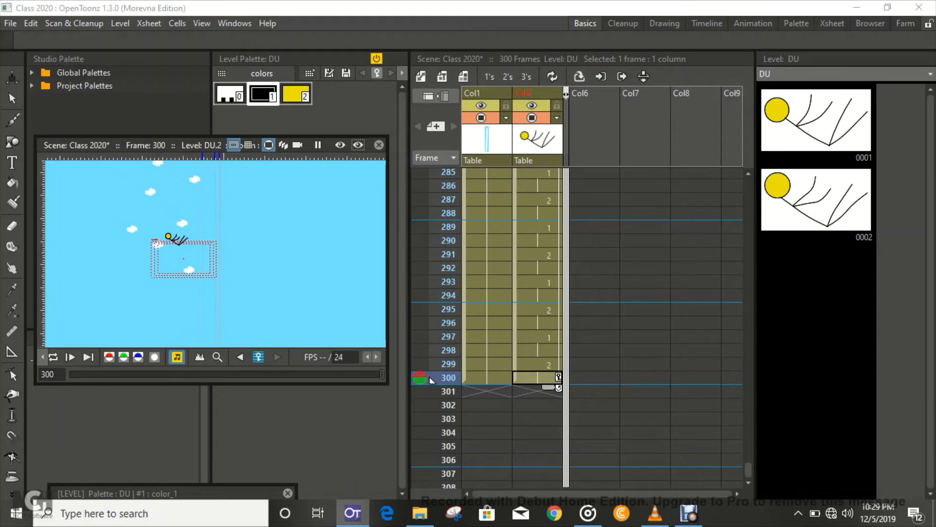
key("a")
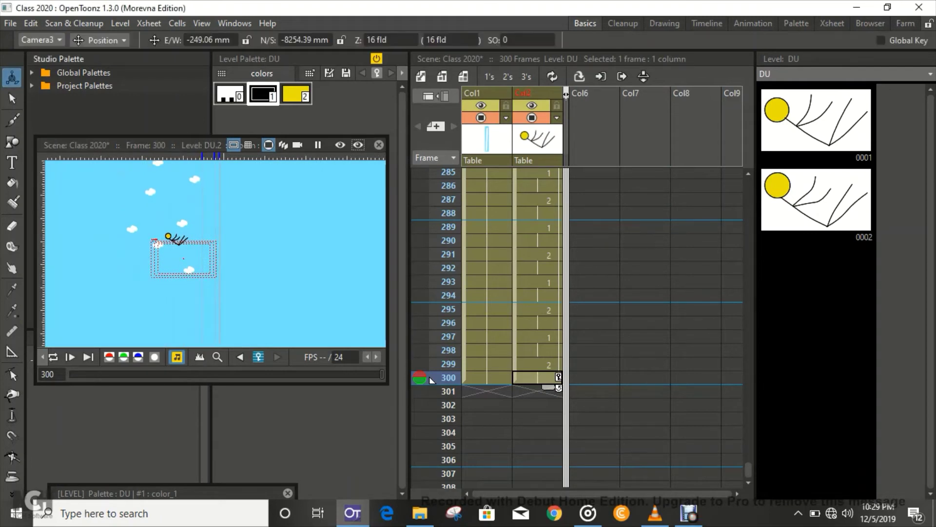
left_click_drag(184, 258, 183, 240)
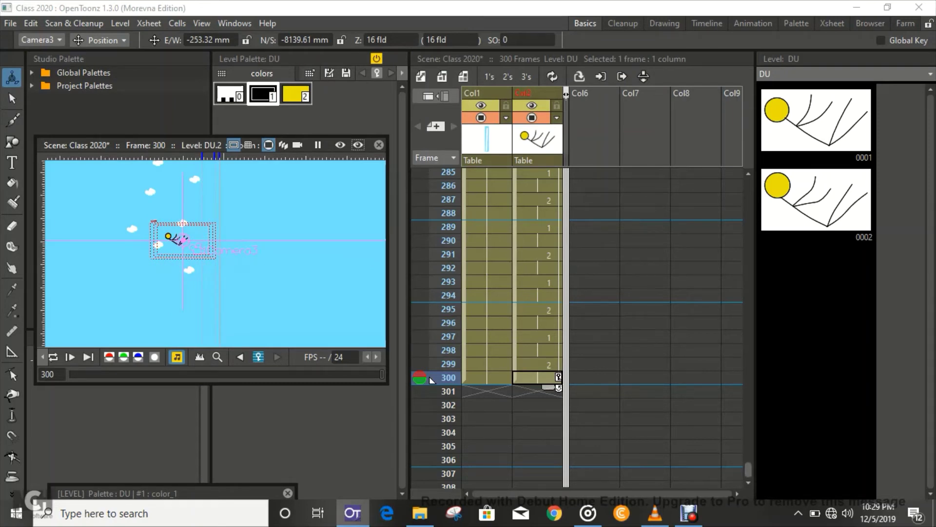
Return to frame 1, switch the viewer to Camera View and play the falling animation
scroll(431, 379, "up", 10)
scroll(432, 380, "up", 14)
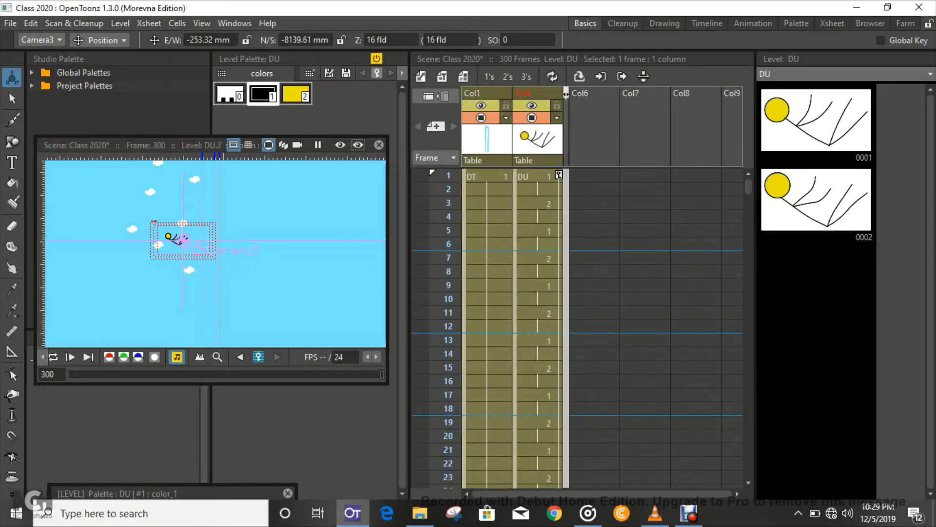
left_click(537, 176)
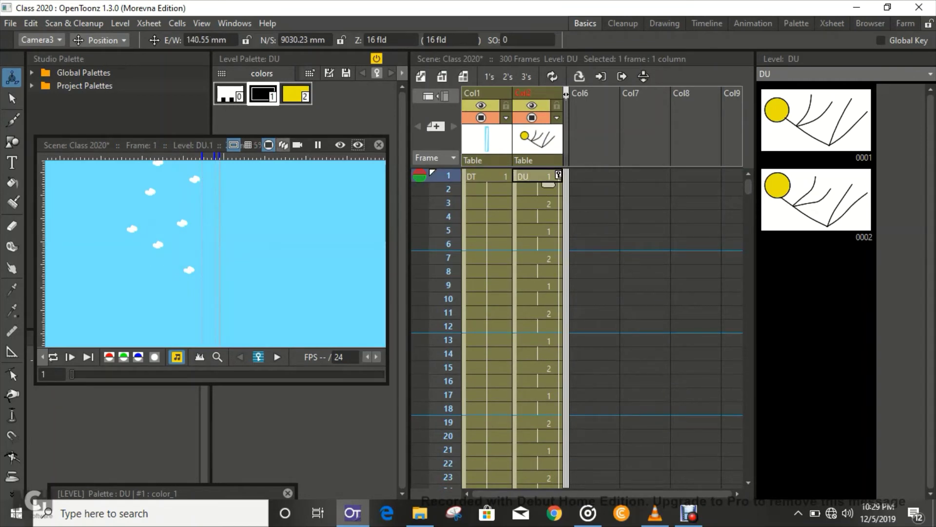
left_click(297, 145)
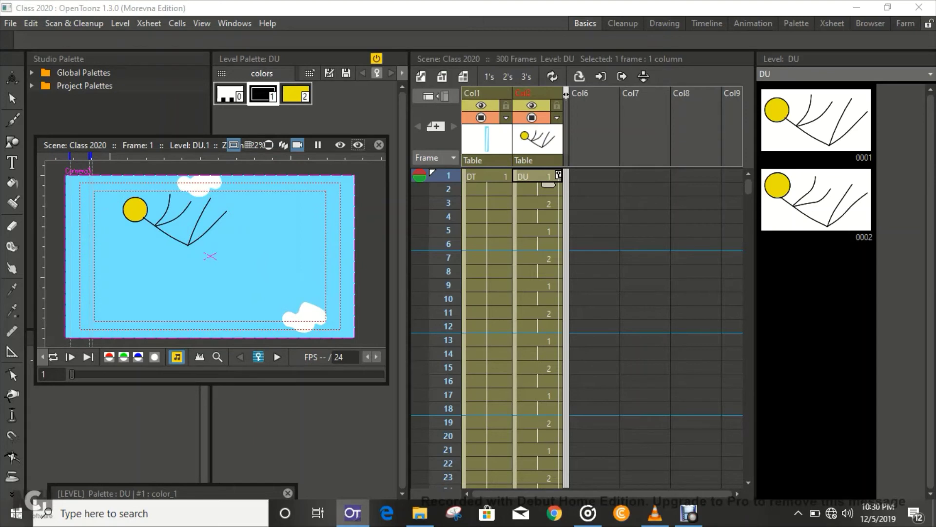
key("l")
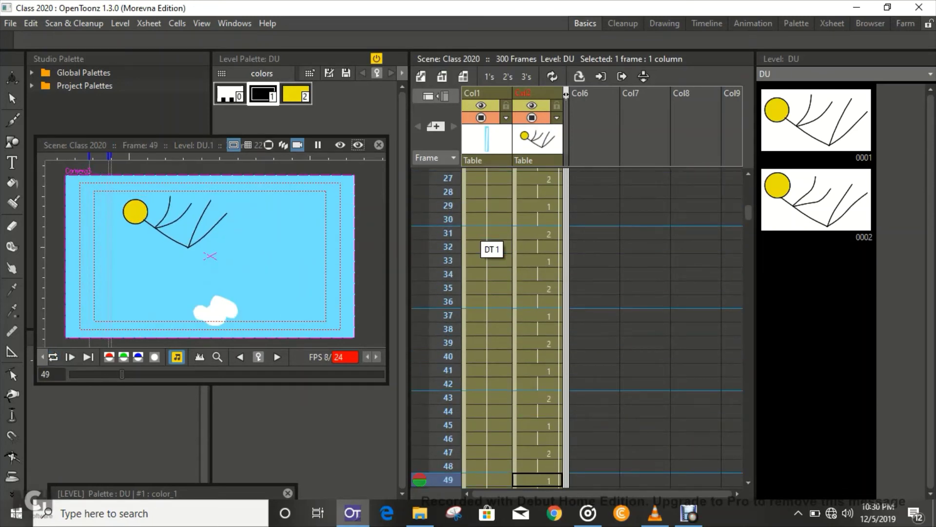
Replay the animation from frame 1 to check how the camera follows the stick figure
left_click_drag(748, 212, 748, 186)
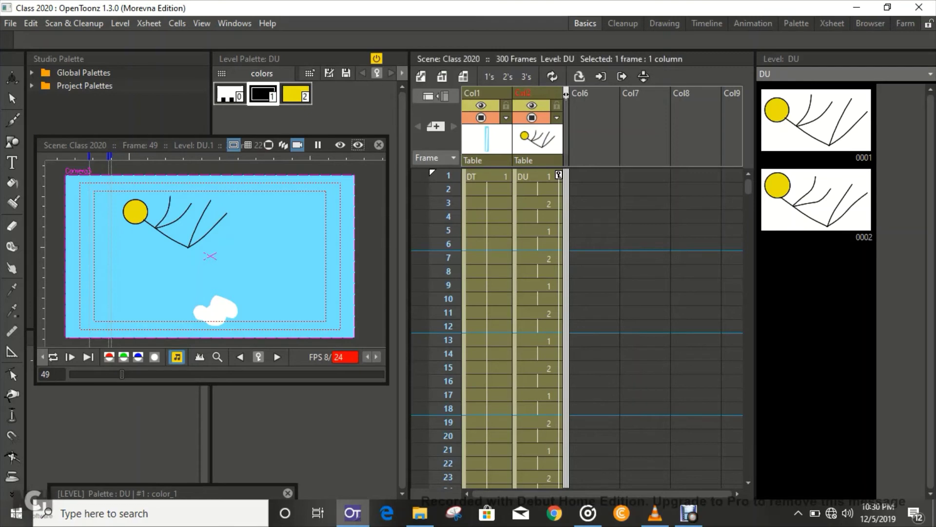
left_click(537, 176)
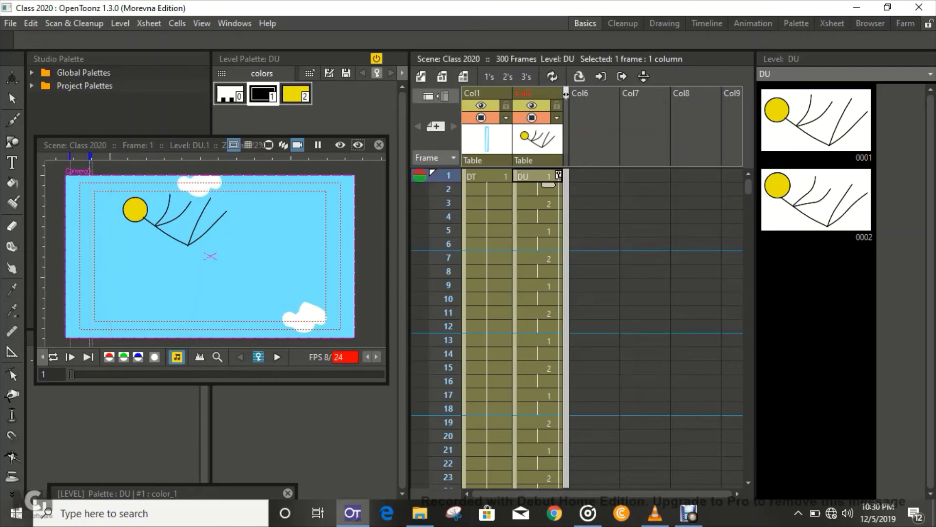
key("l")
key("p")
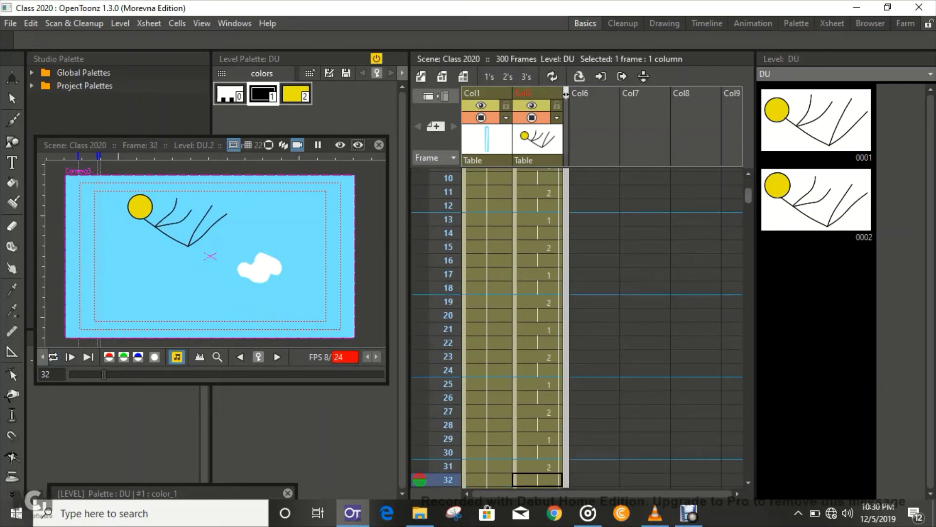
scroll(512, 327, "up", 3)
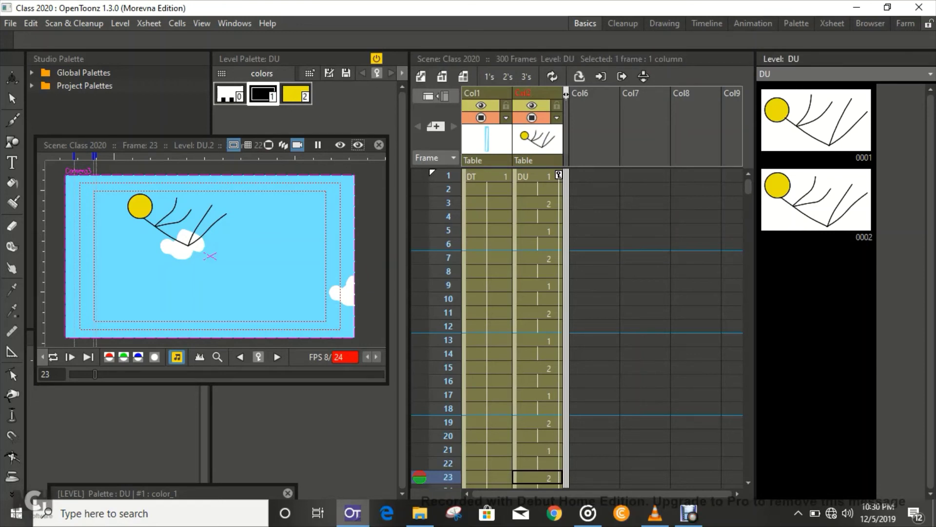
Examine the DT background and DU character exposures down the Xsheet toward the final frames
mouse_move(748, 187)
left_mouse_down()
mouse_move(748, 205)
mouse_move(748, 186)
left_mouse_up()
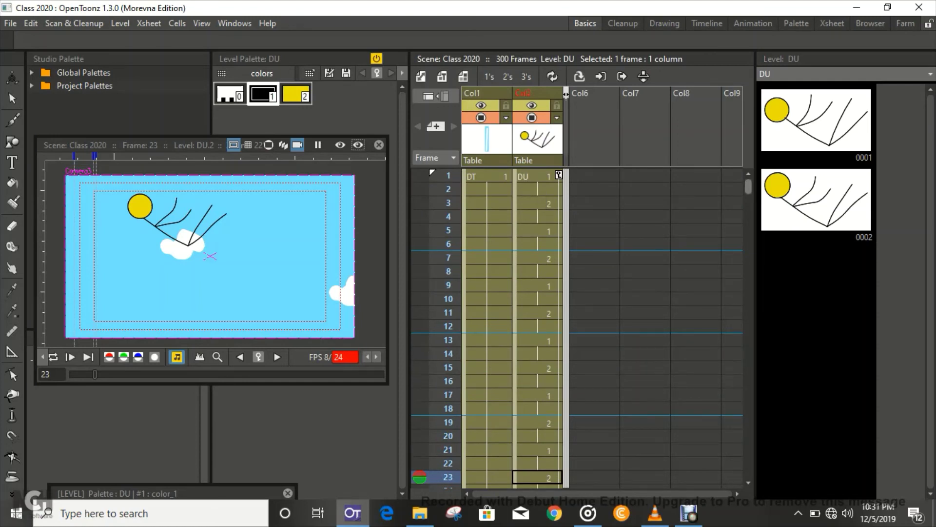
scroll(566, 94, "down", 10)
scroll(566, 93, "down", 3)
scroll(566, 94, "down", 9)
scroll(565, 93, "down", 7)
scroll(565, 94, "down", 3)
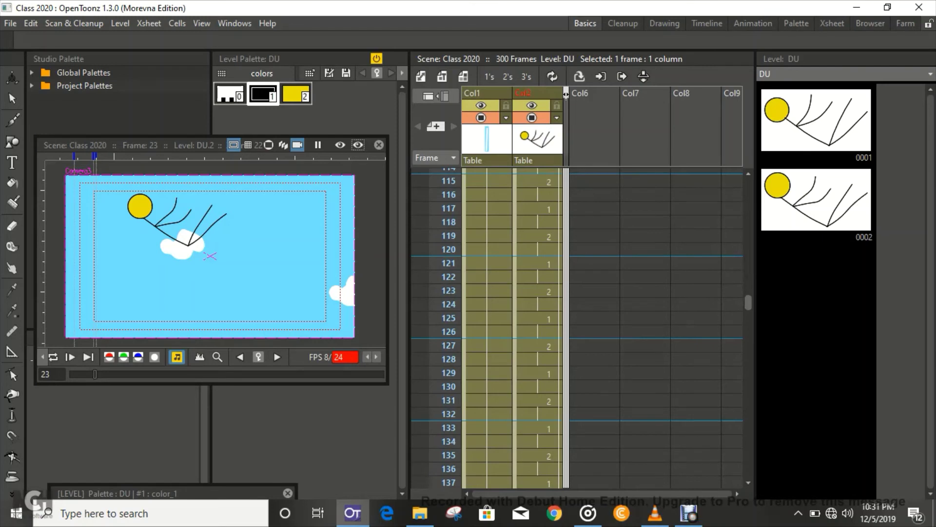
scroll(566, 94, "down", 1)
scroll(566, 93, "up", 20)
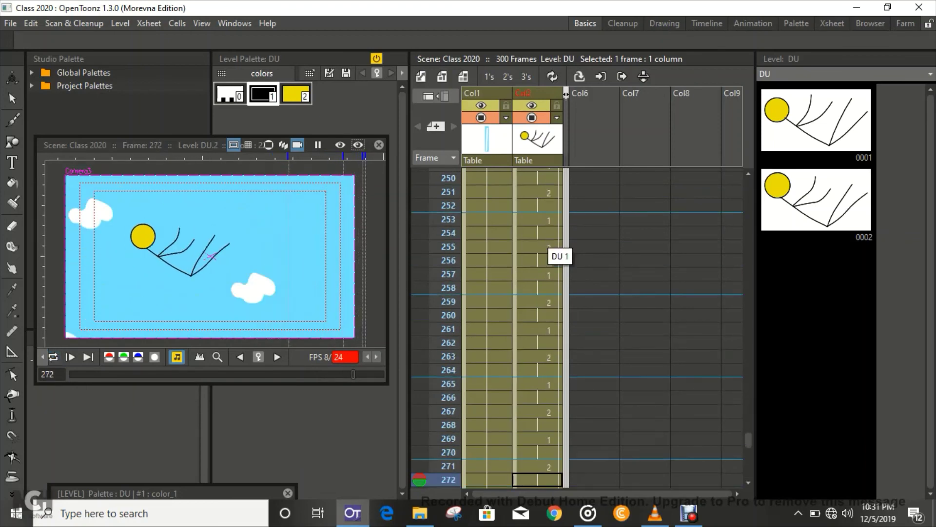
Play the last part of the fall from frame 251 through the camera
left_click_drag(210, 256, 217, 263)
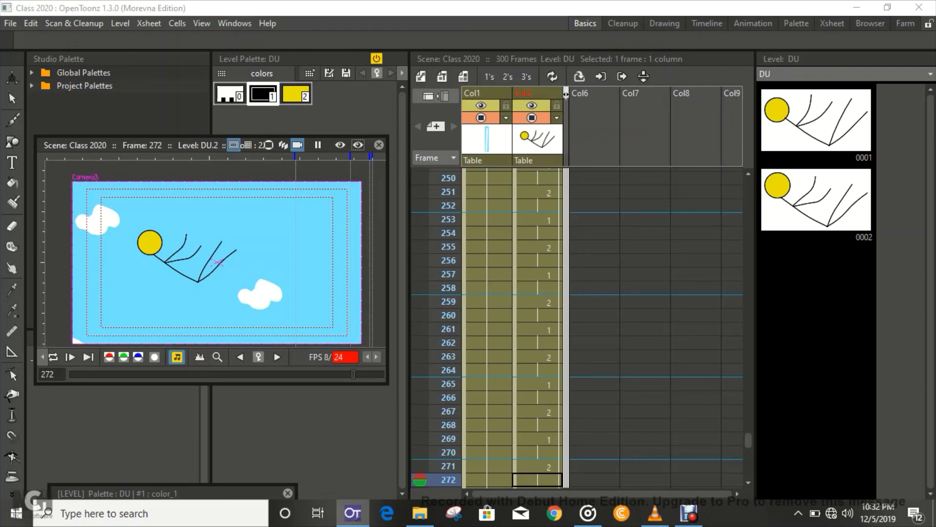
left_click(547, 193)
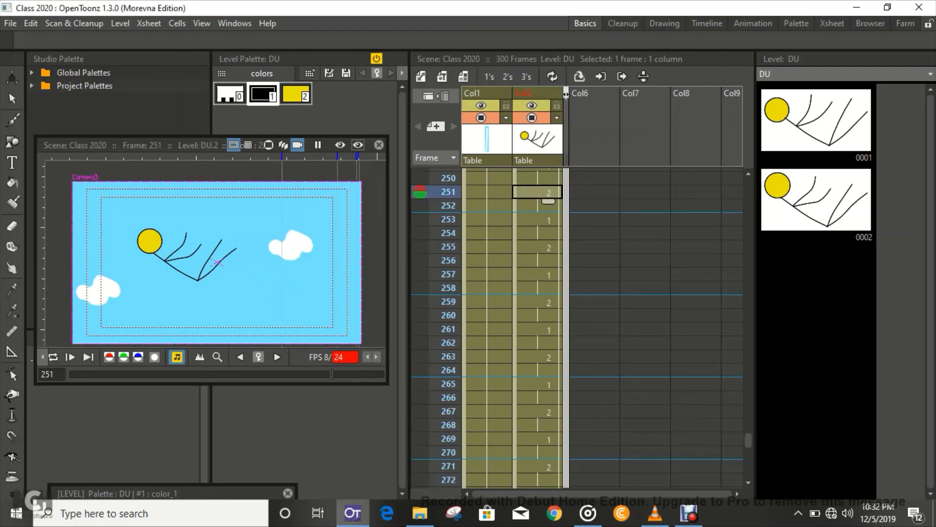
key("l")
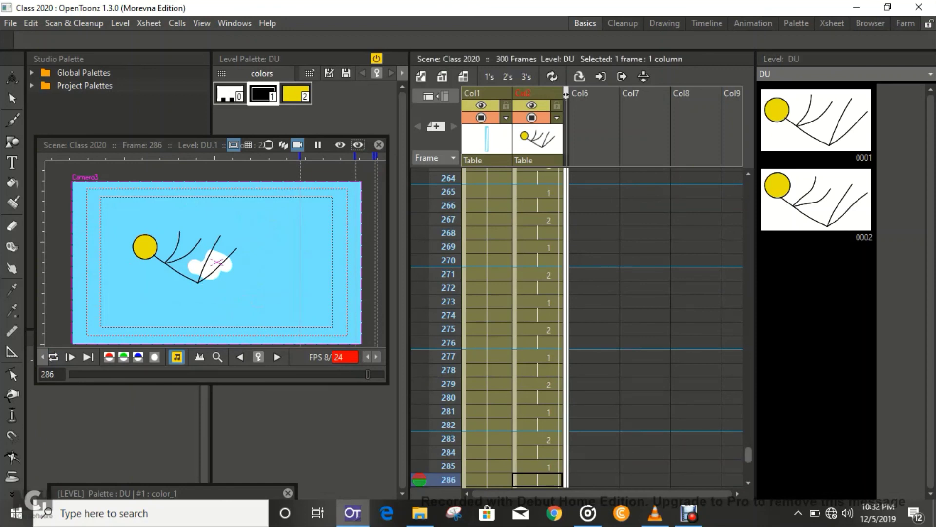
Examine the opening cells of the DT and DU columns, from frame 1 to frames 4 and 3
scroll(576, 327, "up", 10)
scroll(575, 327, "up", 20)
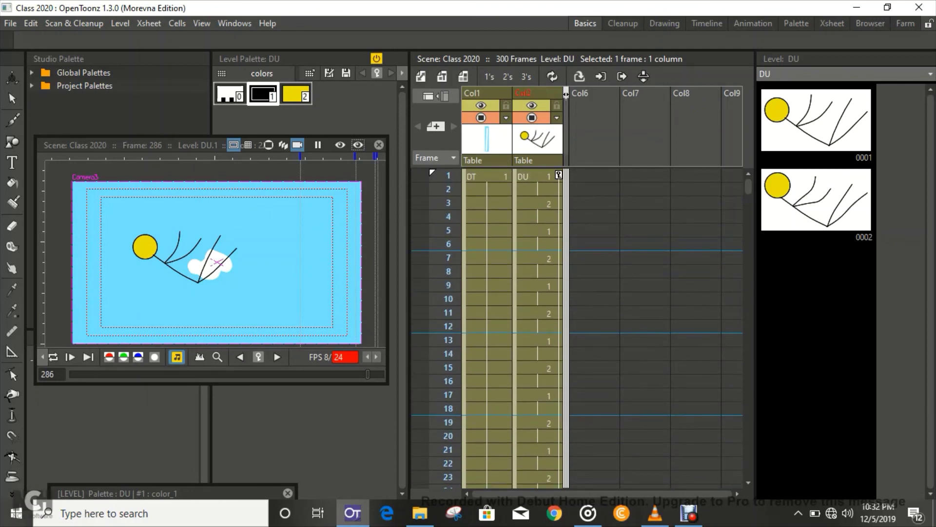
left_click(537, 176)
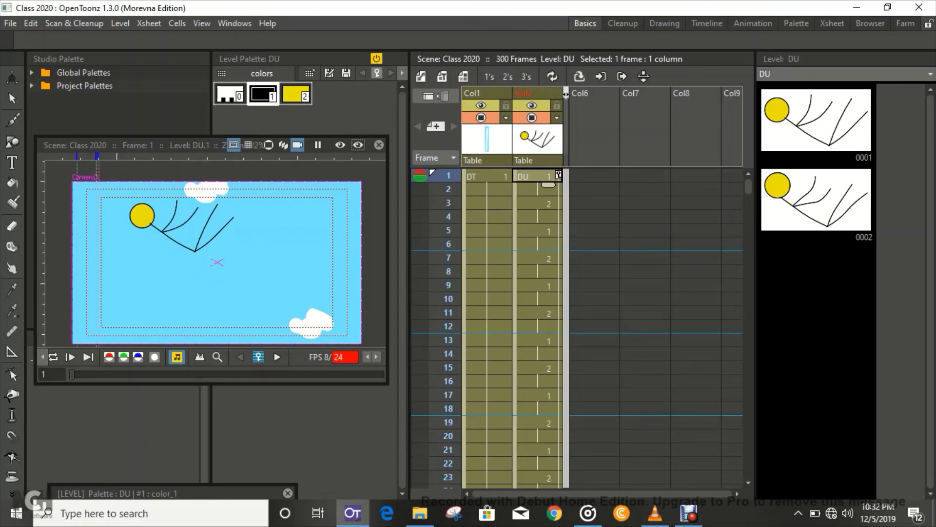
left_click(488, 176)
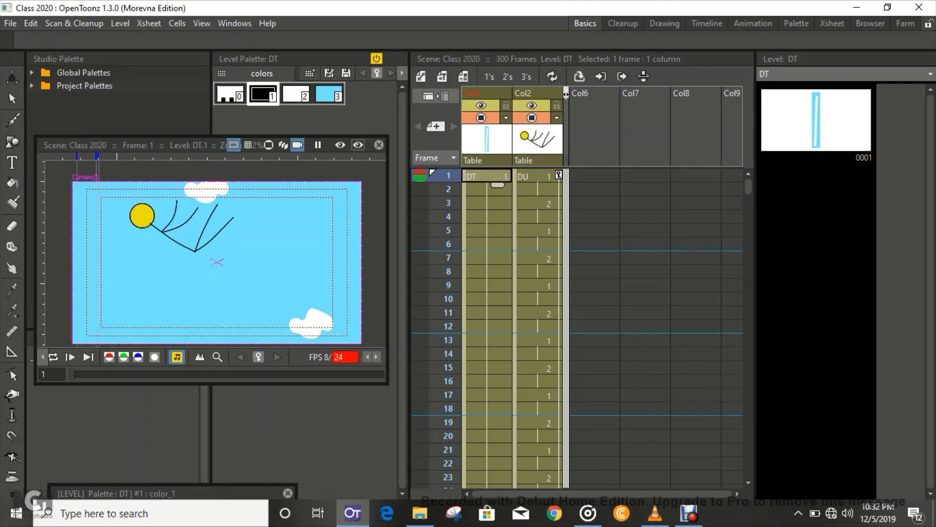
left_click(537, 231)
left_click(537, 216)
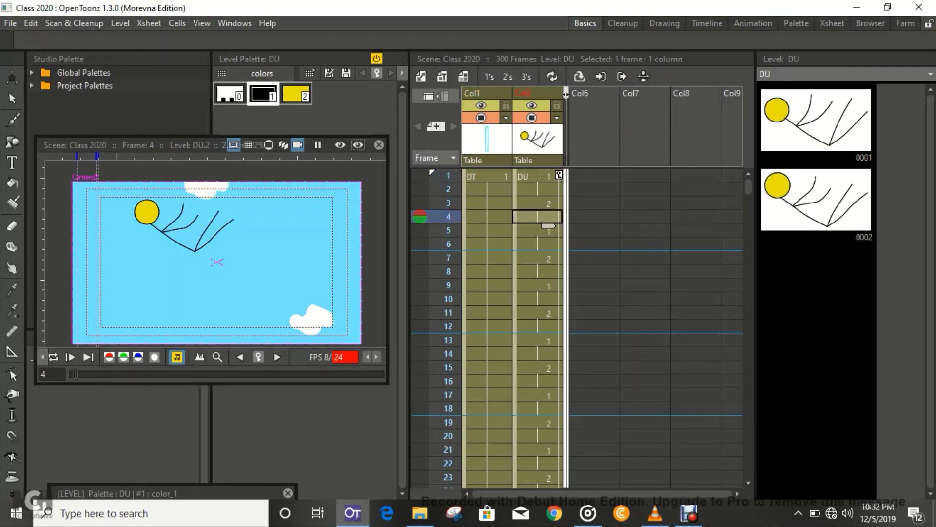
left_click(537, 203)
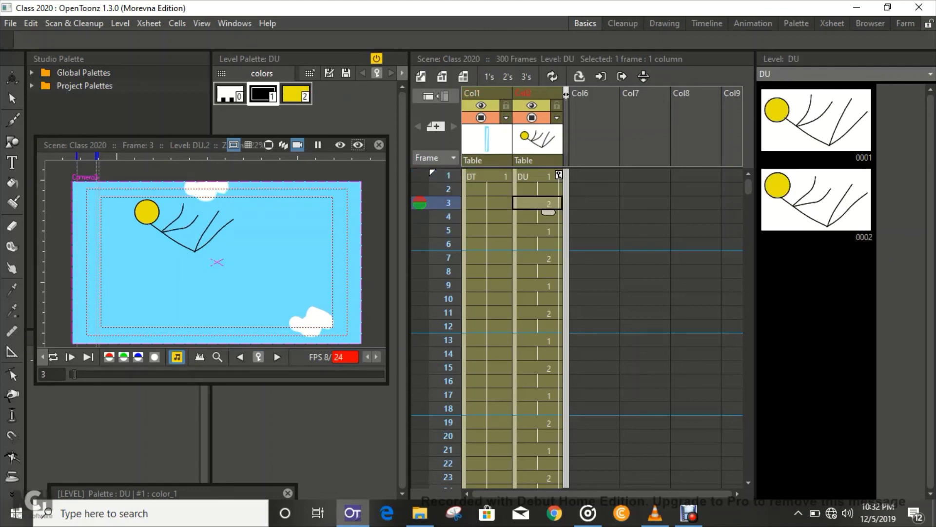